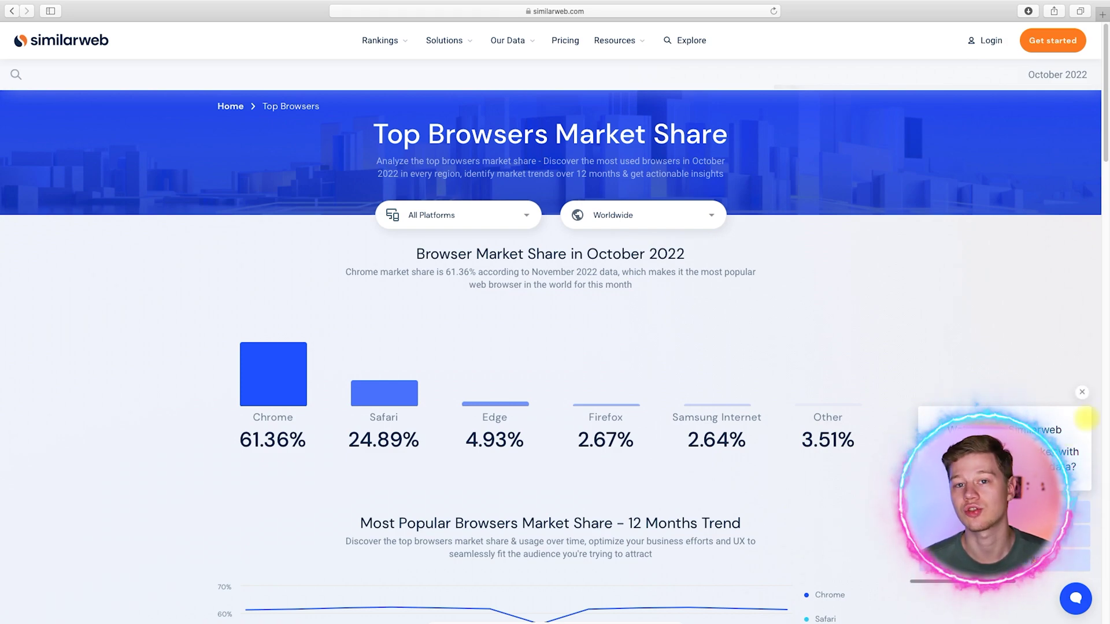
Dismiss the chat popup in the bottom-right corner of the Similarweb Top Browsers page.
click(1081, 393)
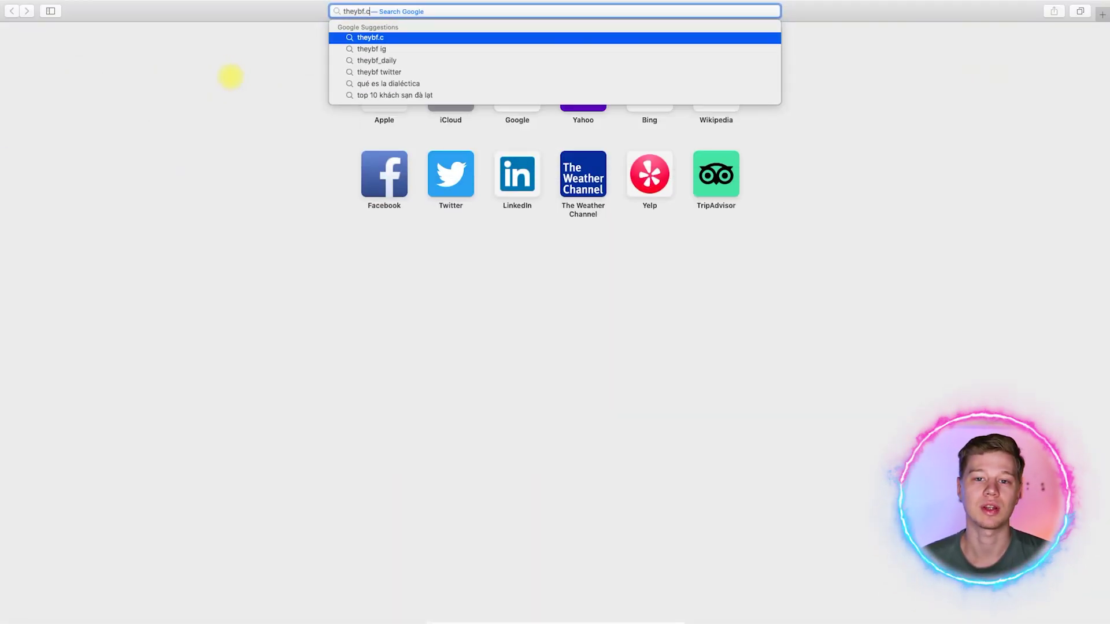
Finish entering theybf.com and load the celebrity gossip homepage with its ads.
text(om)
key(Return)
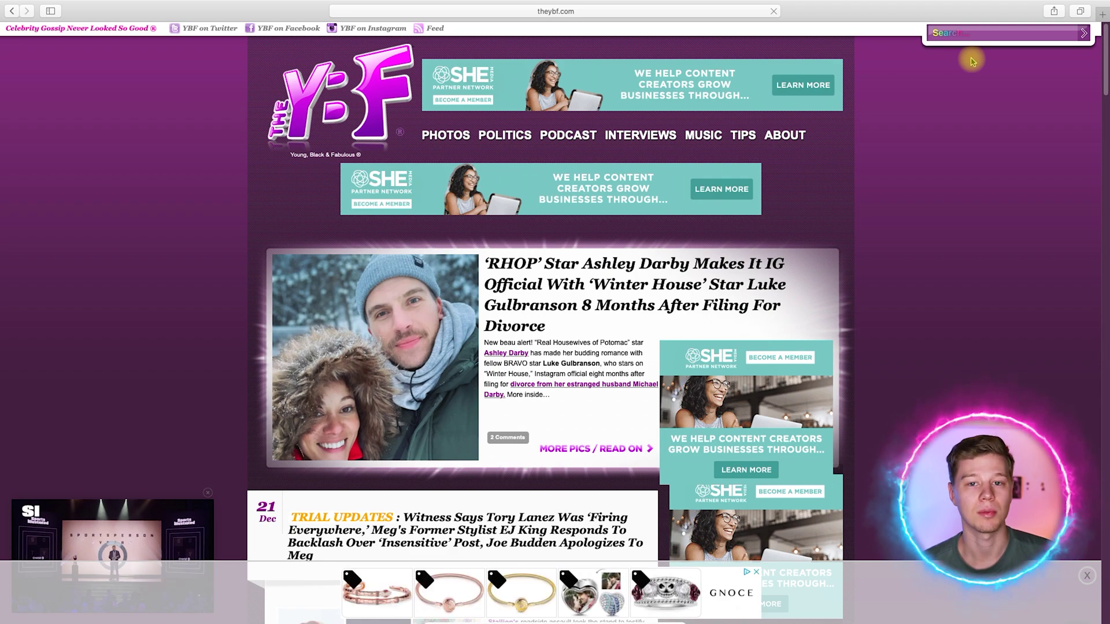
Load adblock-tester.com in a new tab.
key(super+t)
text(adblock-tester.com)
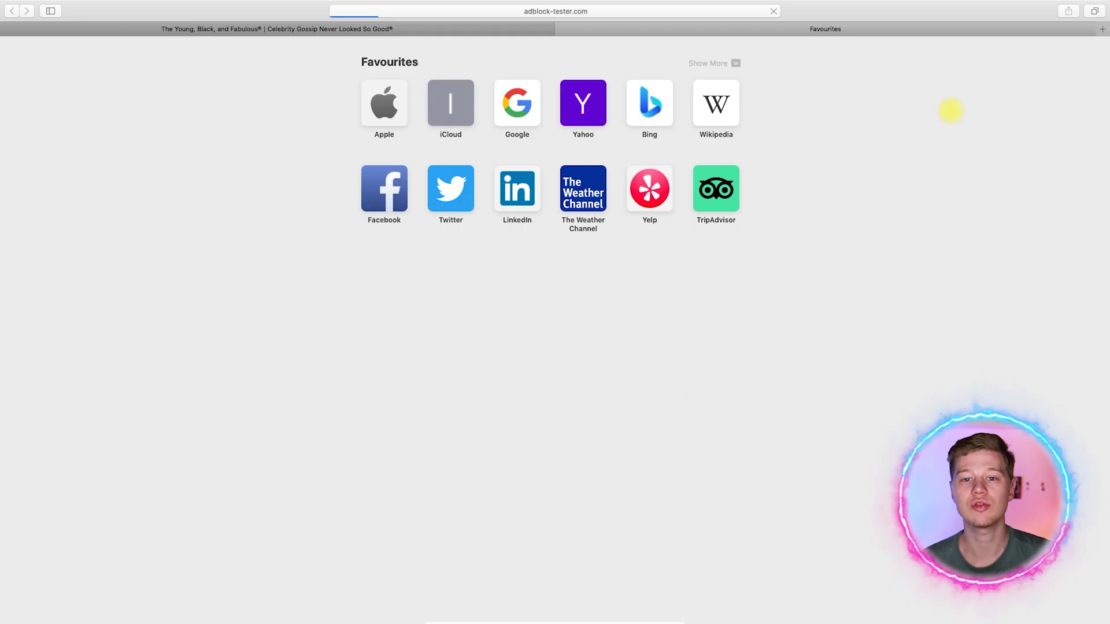
key(Return)
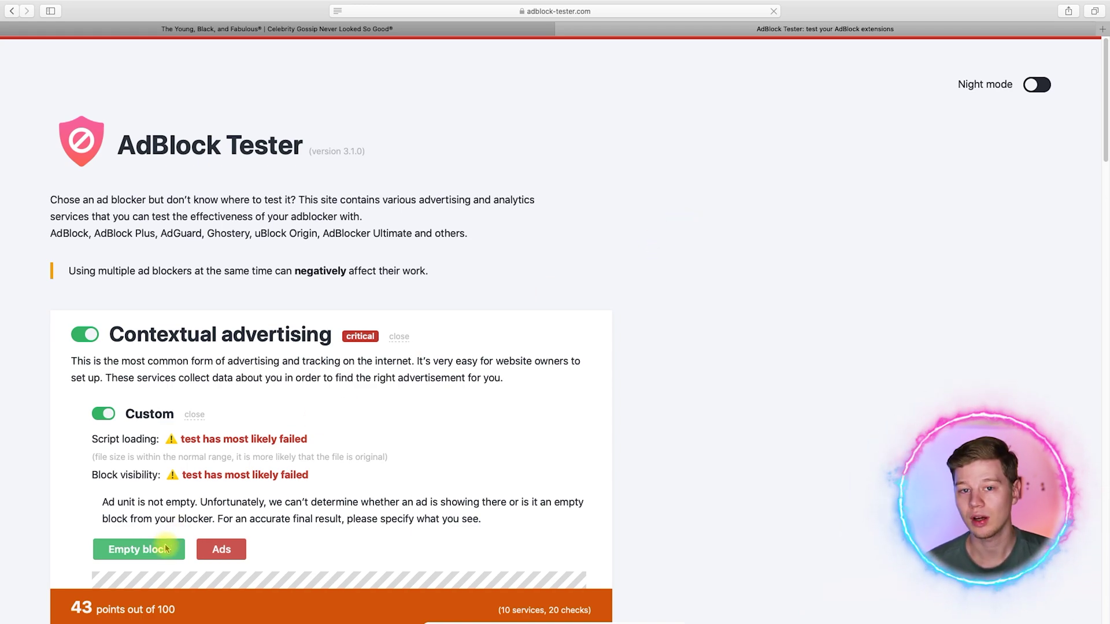
Report the Custom and Flash banners ad units as Empty block, raising the score to 54.
click(138, 549)
scroll(166, 549, down, 10)
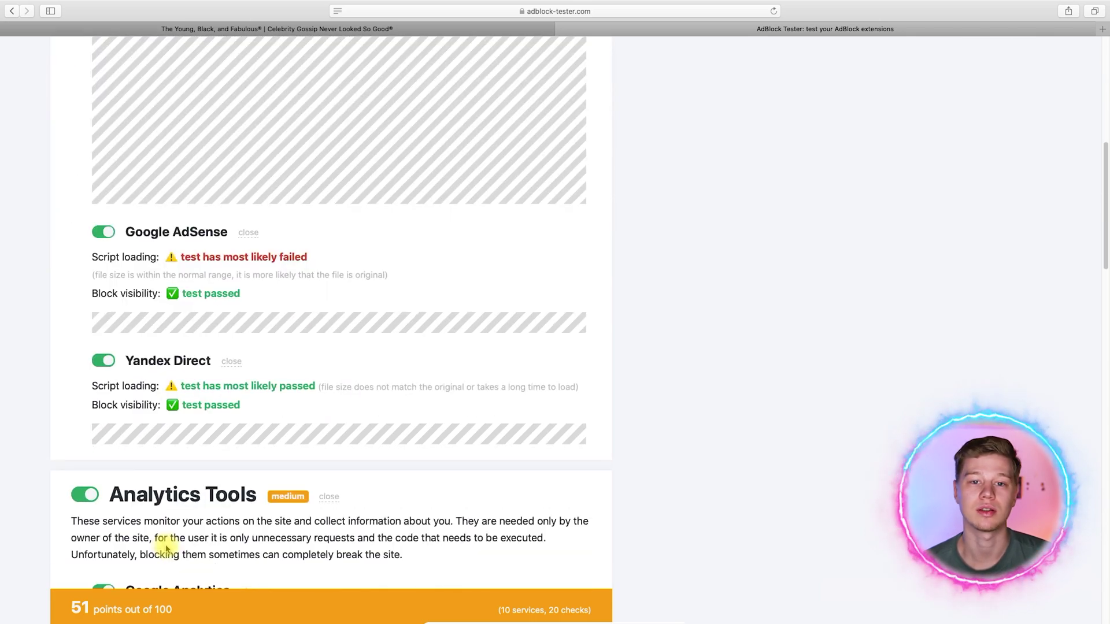
scroll(166, 549, down, 6)
scroll(164, 543, down, 5)
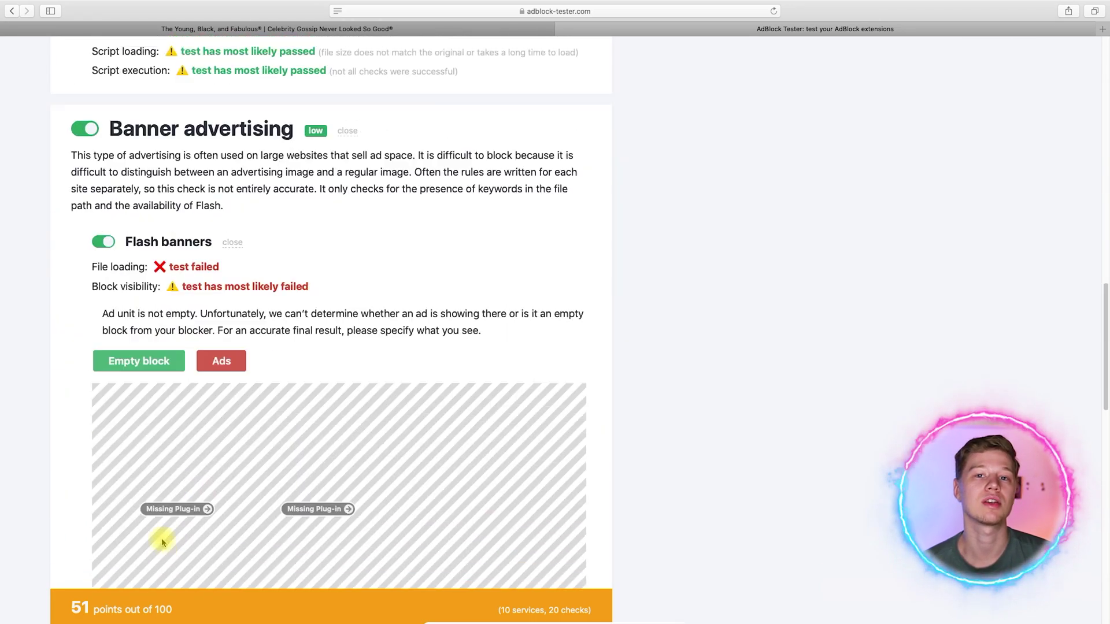
click(168, 368)
scroll(169, 374, down, 10)
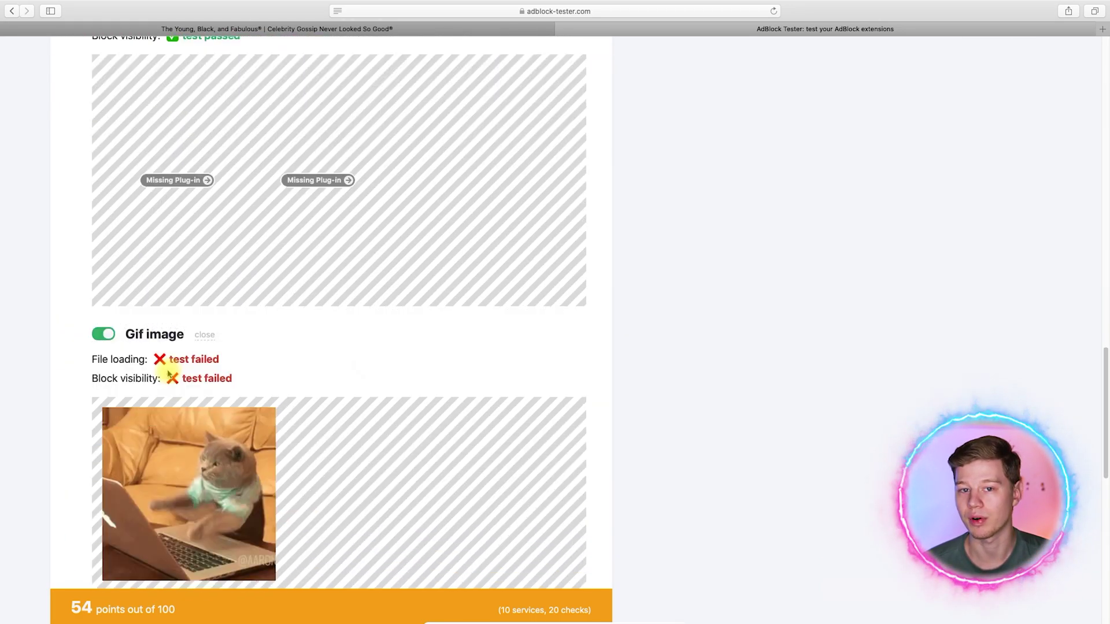
scroll(168, 375, down, 5)
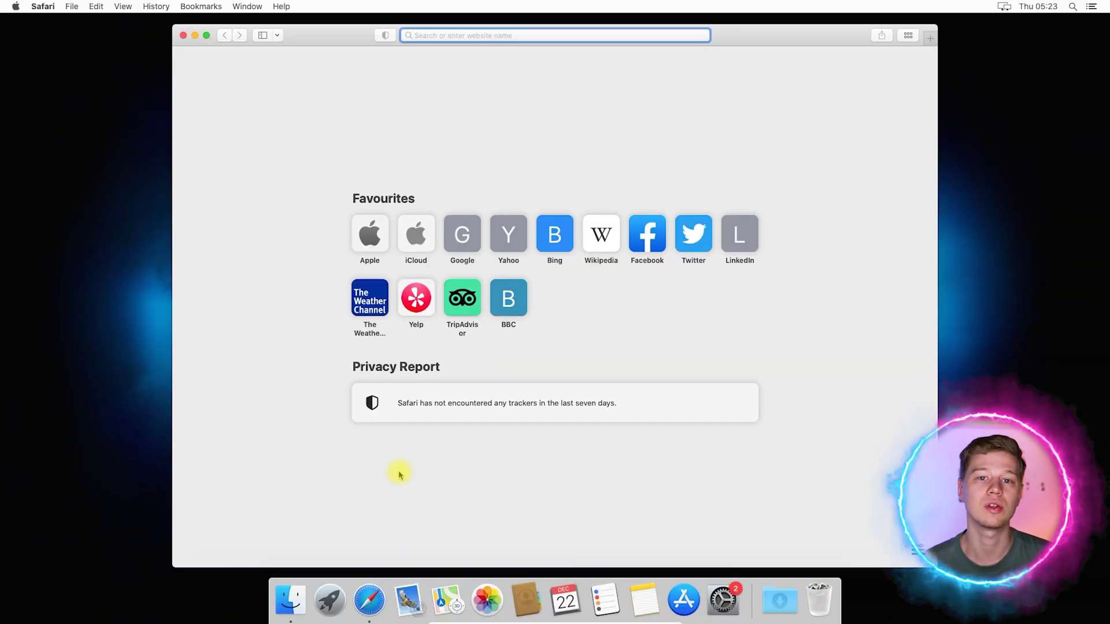
Open Safari Preferences and go through Security and Privacy to the Websites pane.
click(43, 6)
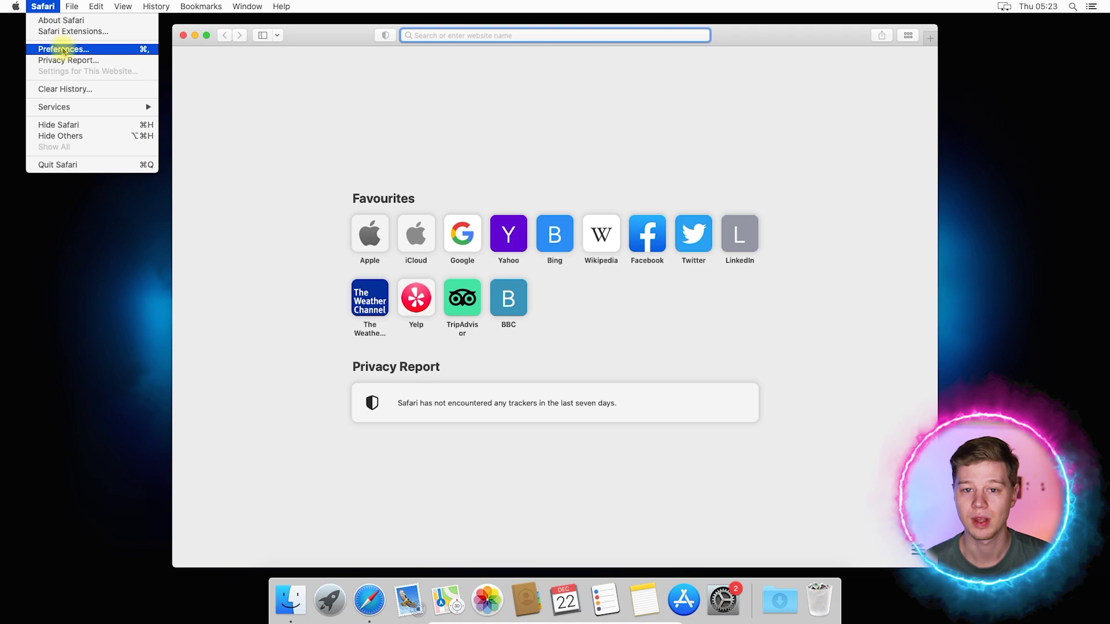
click(62, 49)
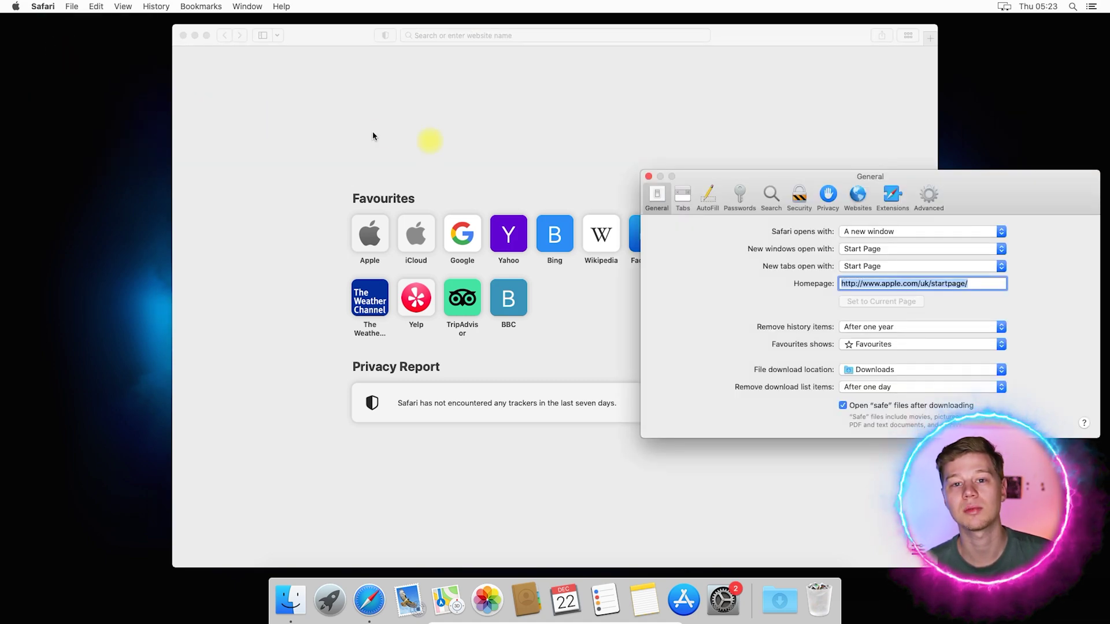
click(800, 198)
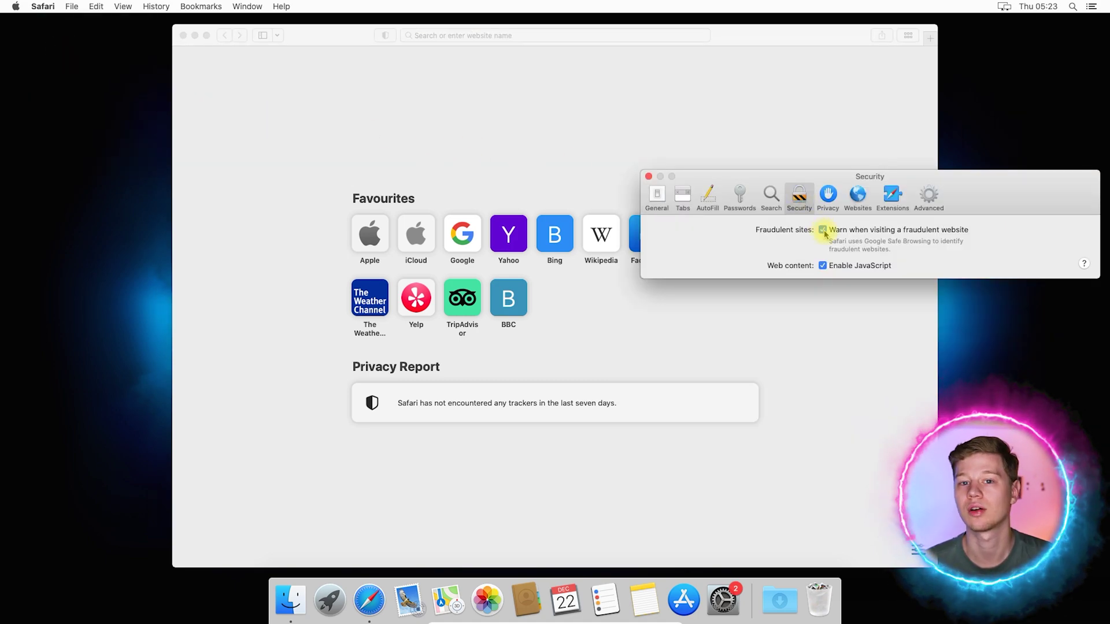
click(830, 201)
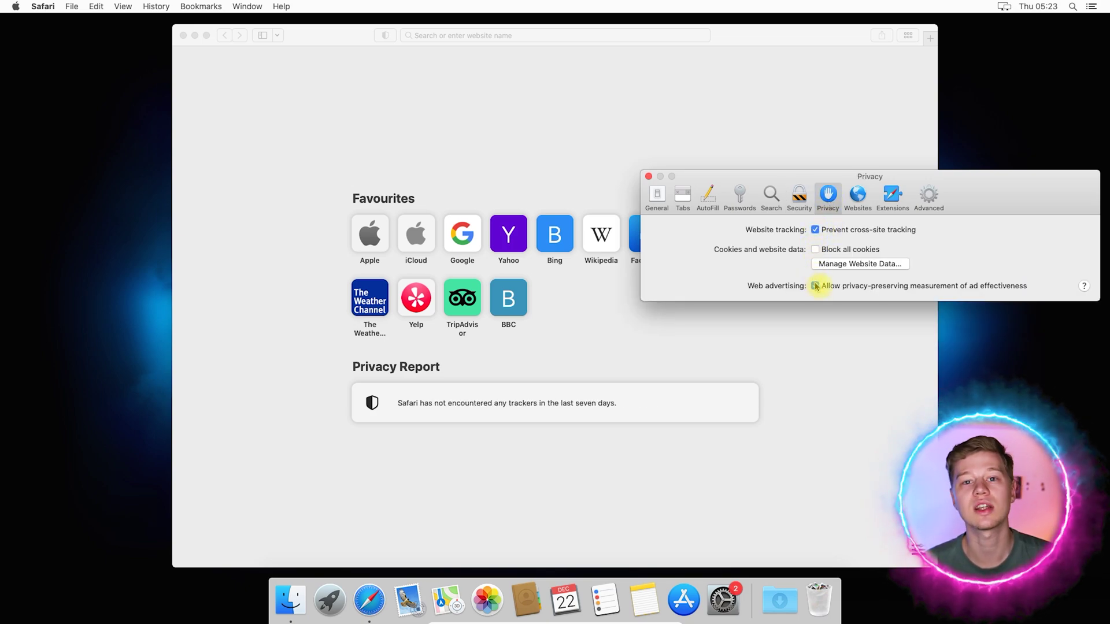
click(860, 204)
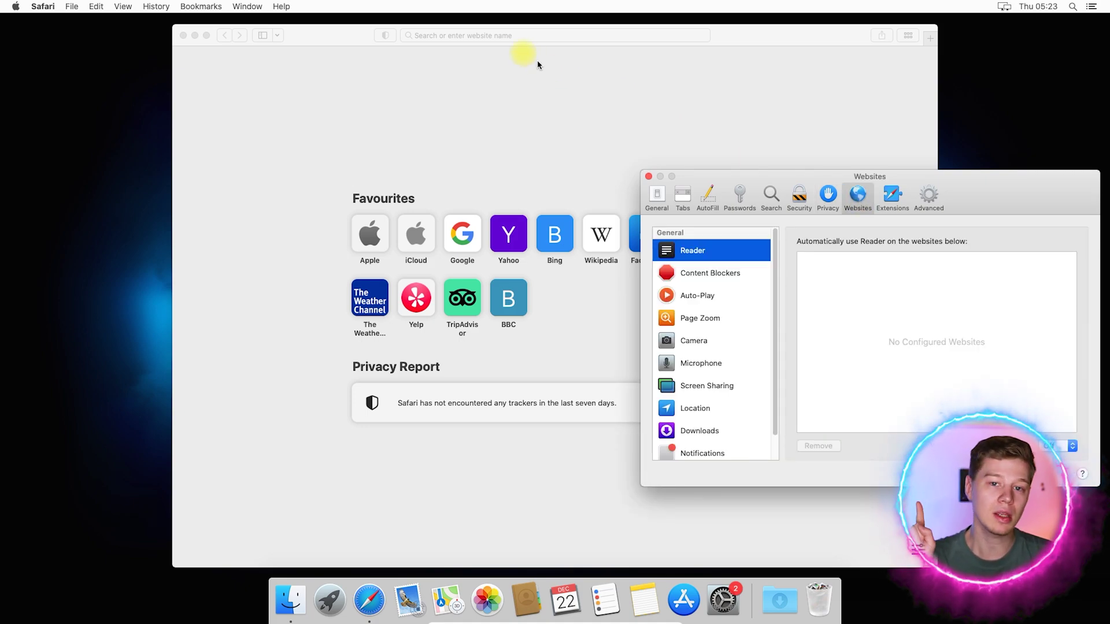
Load theybf.com in the browser window from the address bar's suggested site.
click(513, 38)
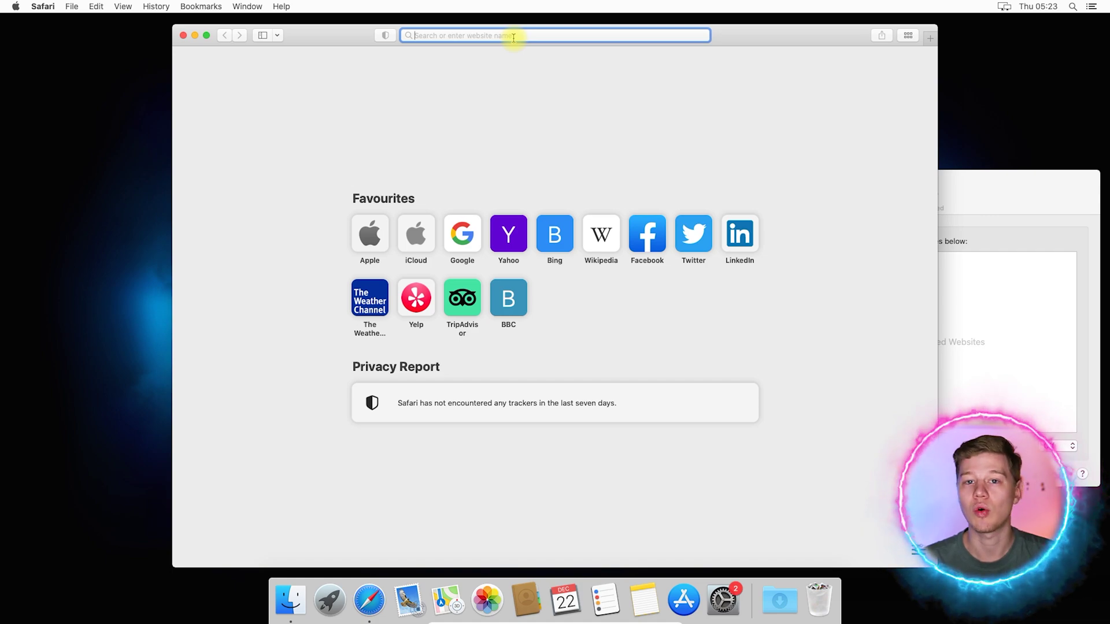
text(they)
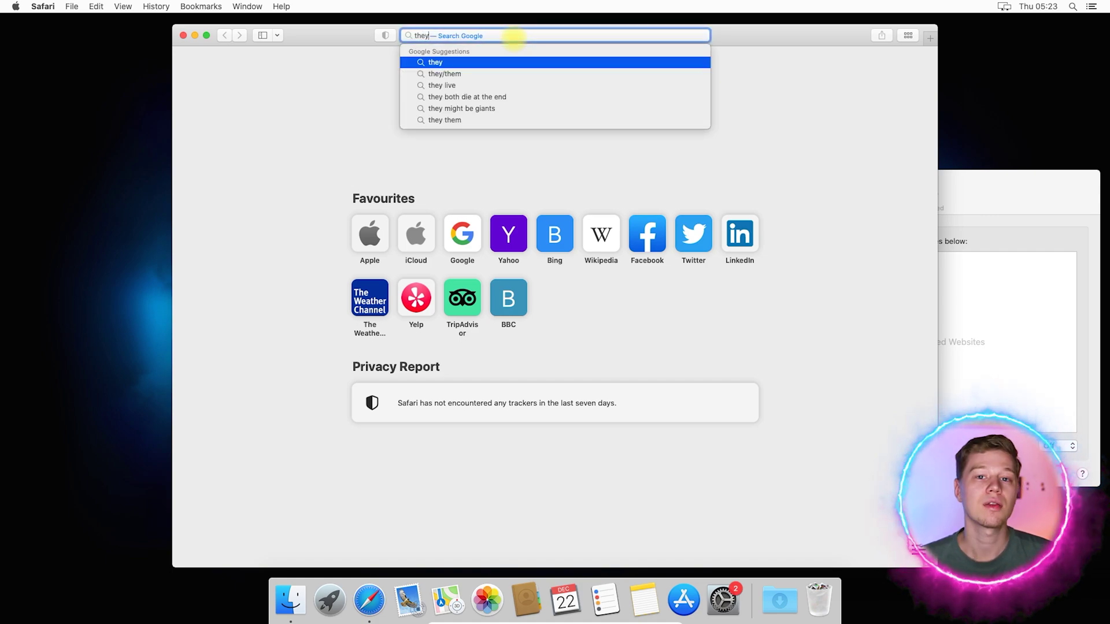
text(bf)
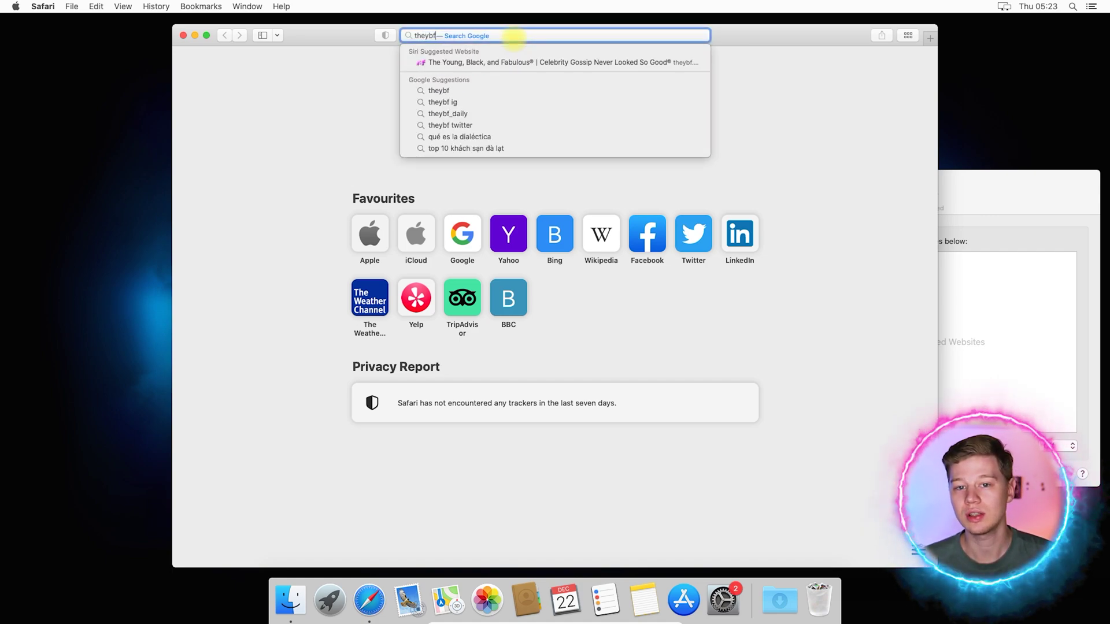
key(Down)
key(Return)
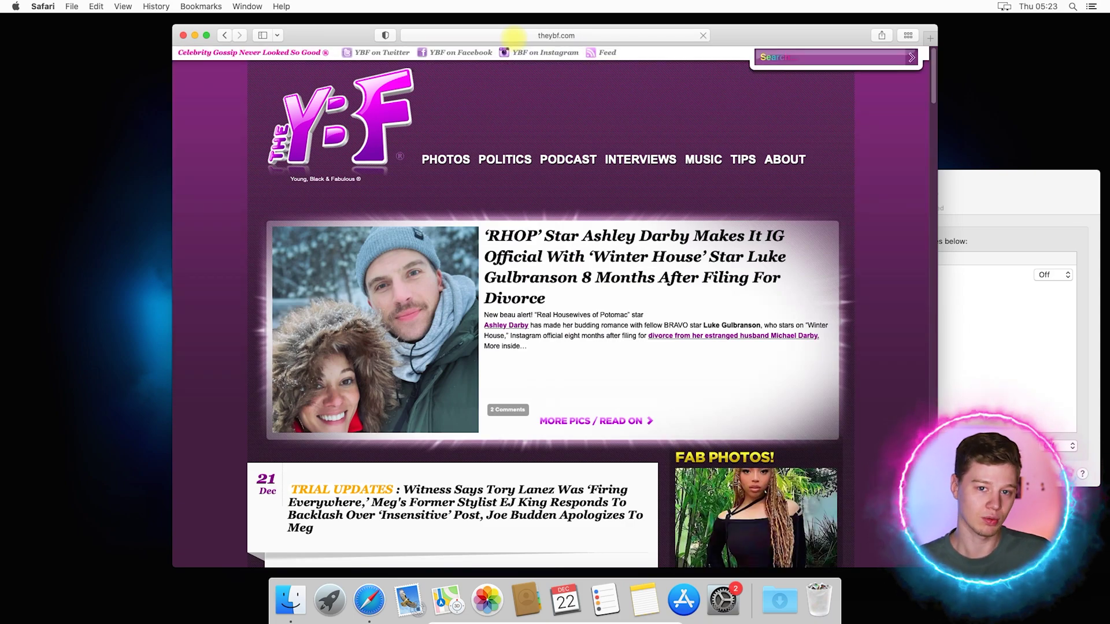
Turn Reader on for theybf.com and set its Auto-Play to Never Auto-Play.
click(1020, 216)
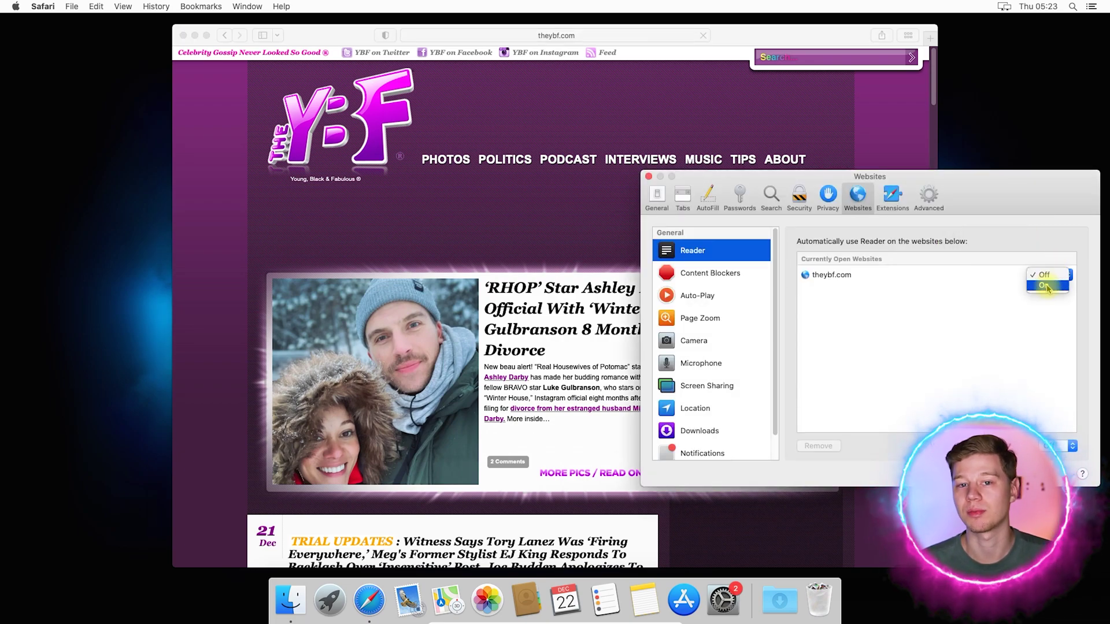
click(1046, 286)
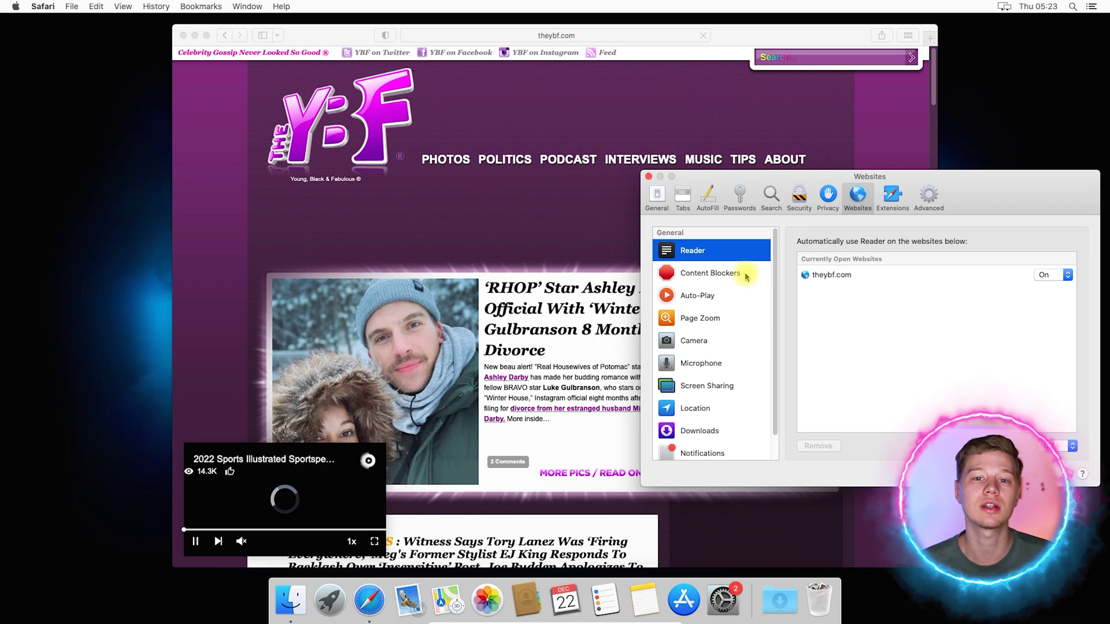
click(711, 273)
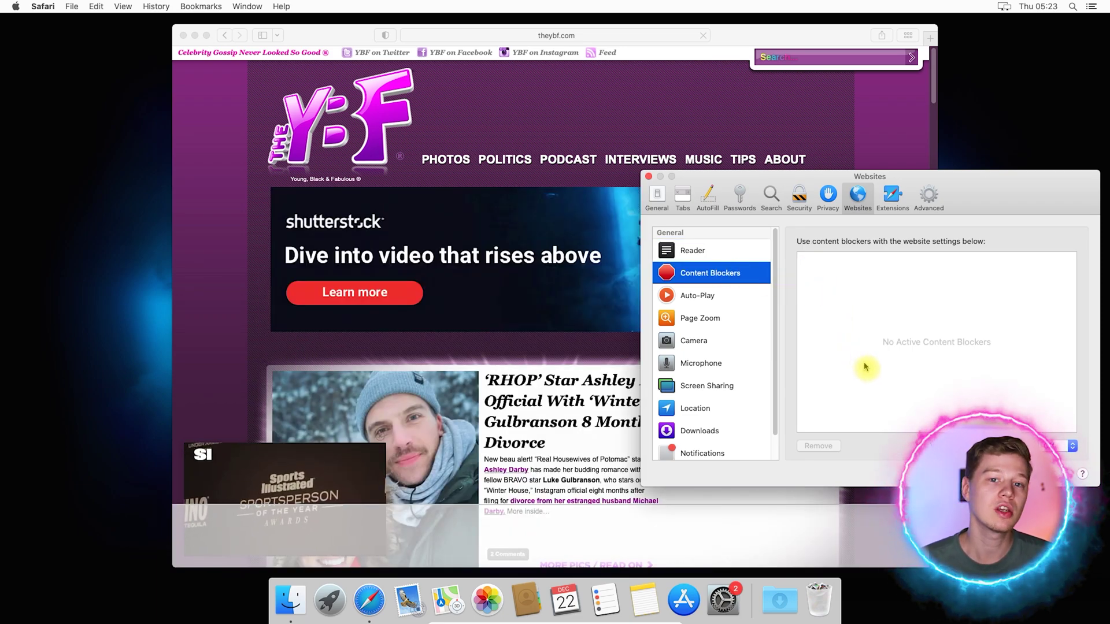
click(758, 296)
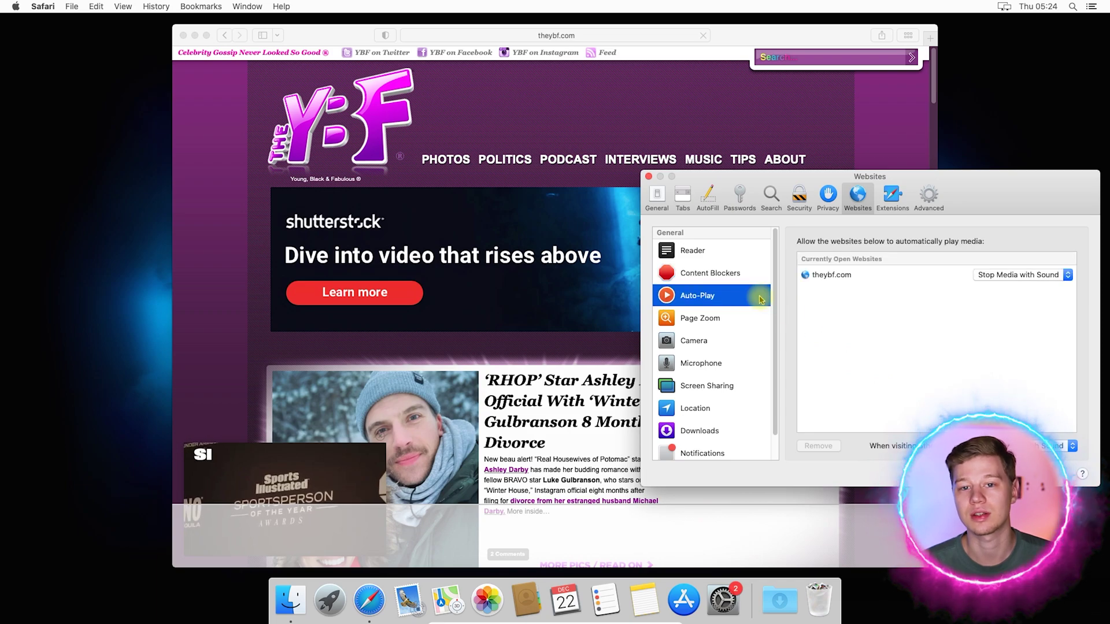
click(1013, 276)
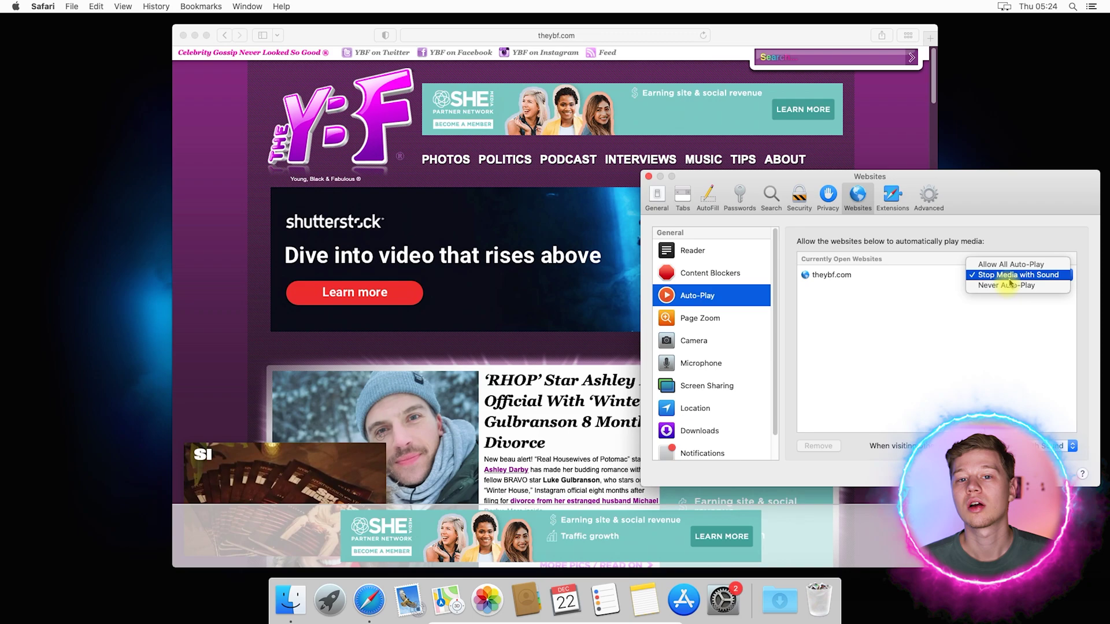
click(1008, 285)
Set theybf.com's Pop-up Windows to Block, then show its Reader setting as On.
scroll(712, 317, down, 2)
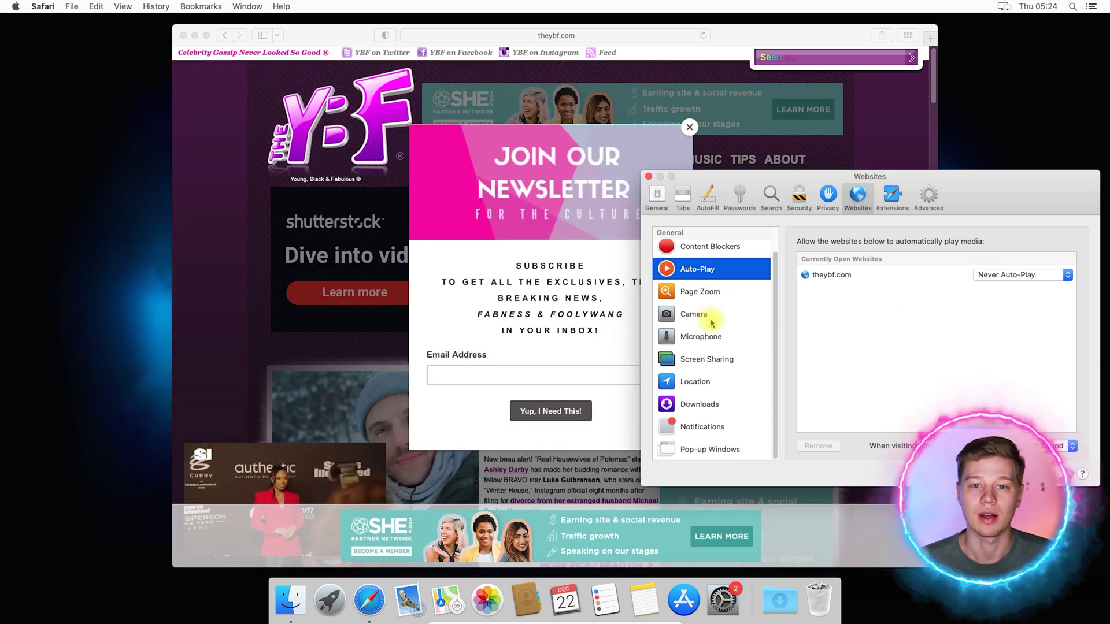
click(733, 449)
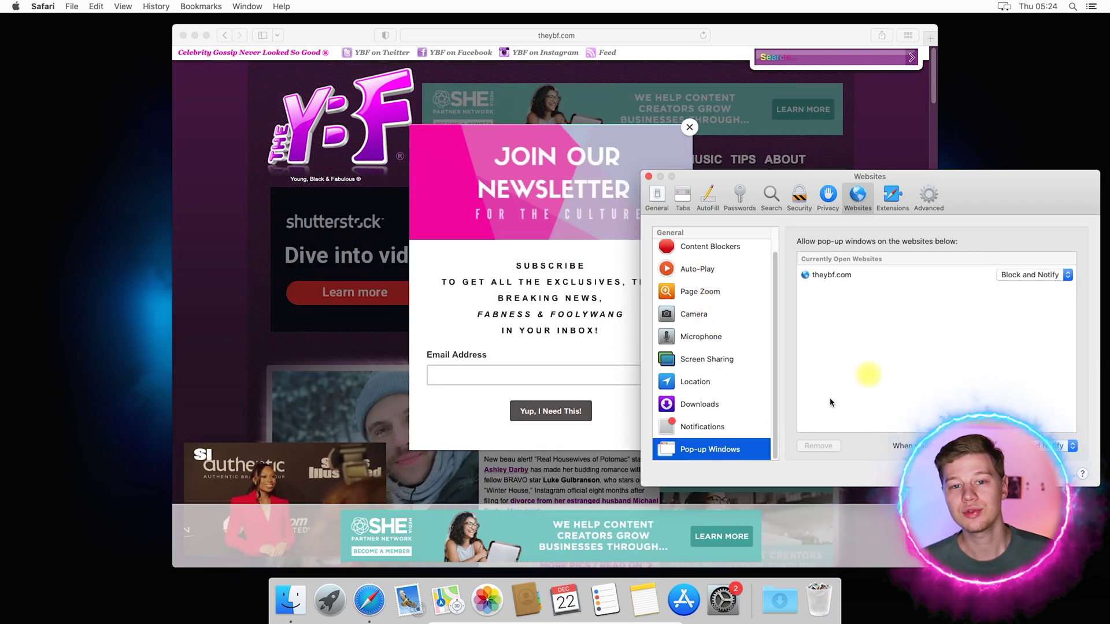
click(1016, 276)
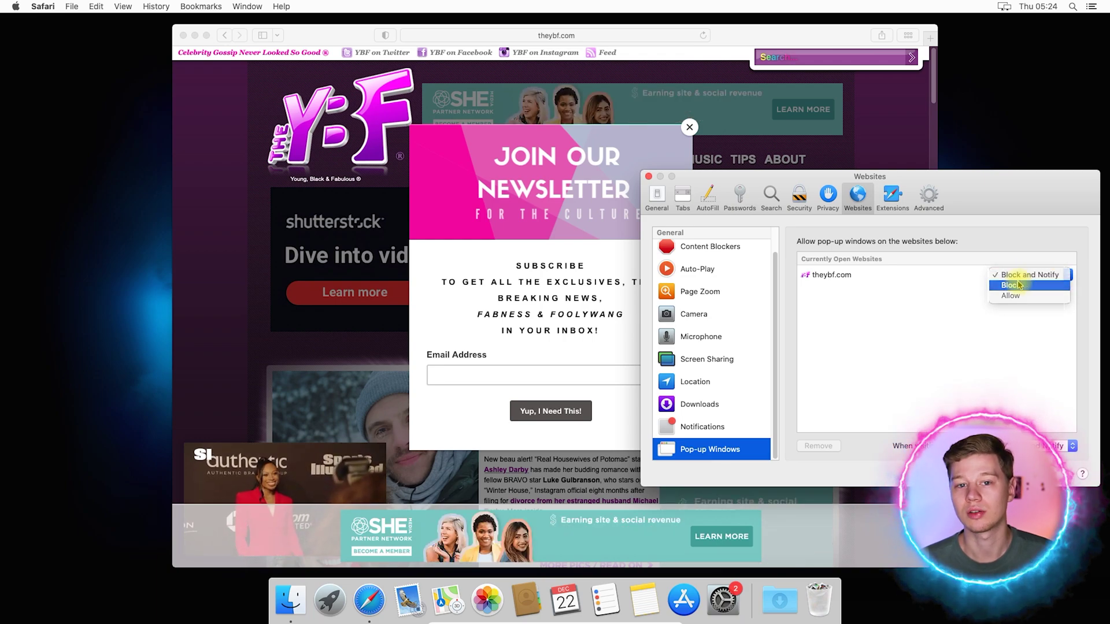
click(1012, 285)
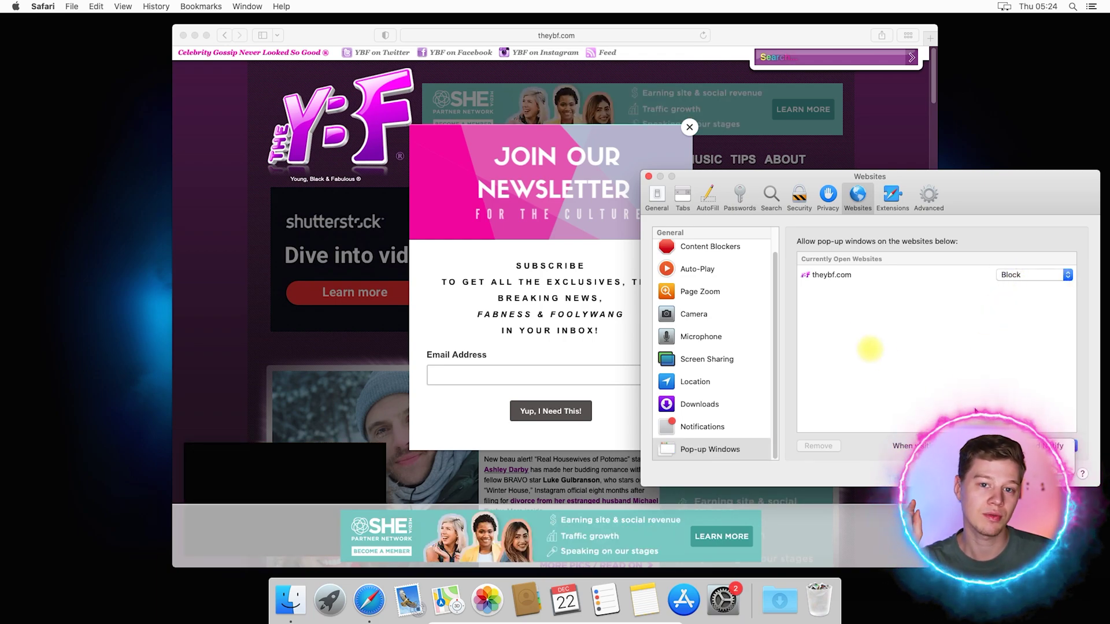
scroll(736, 296, up, 2)
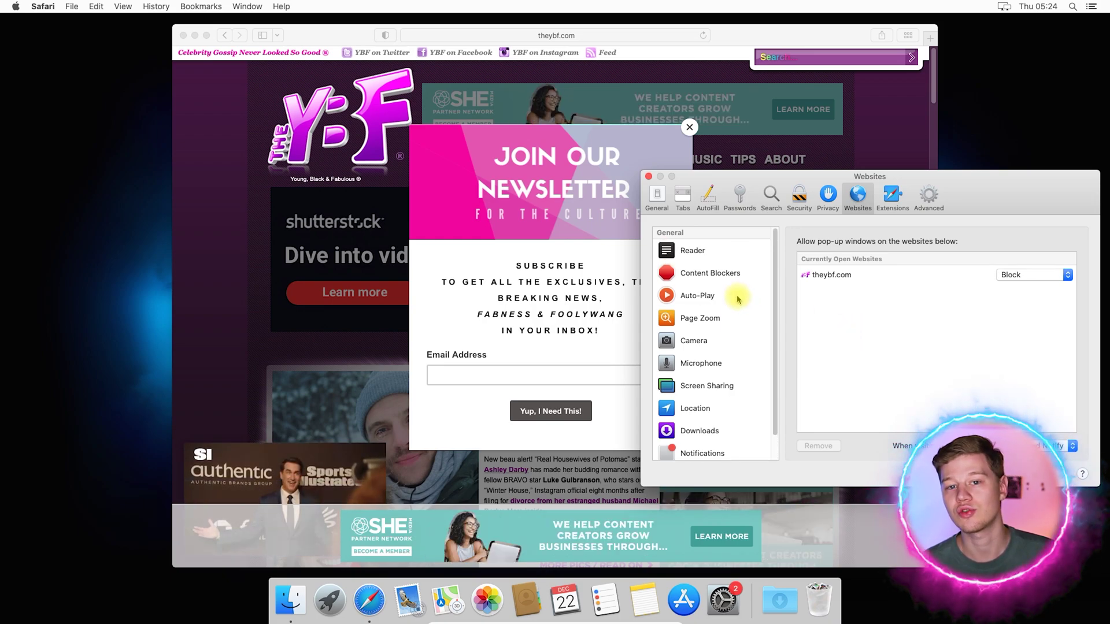
click(727, 253)
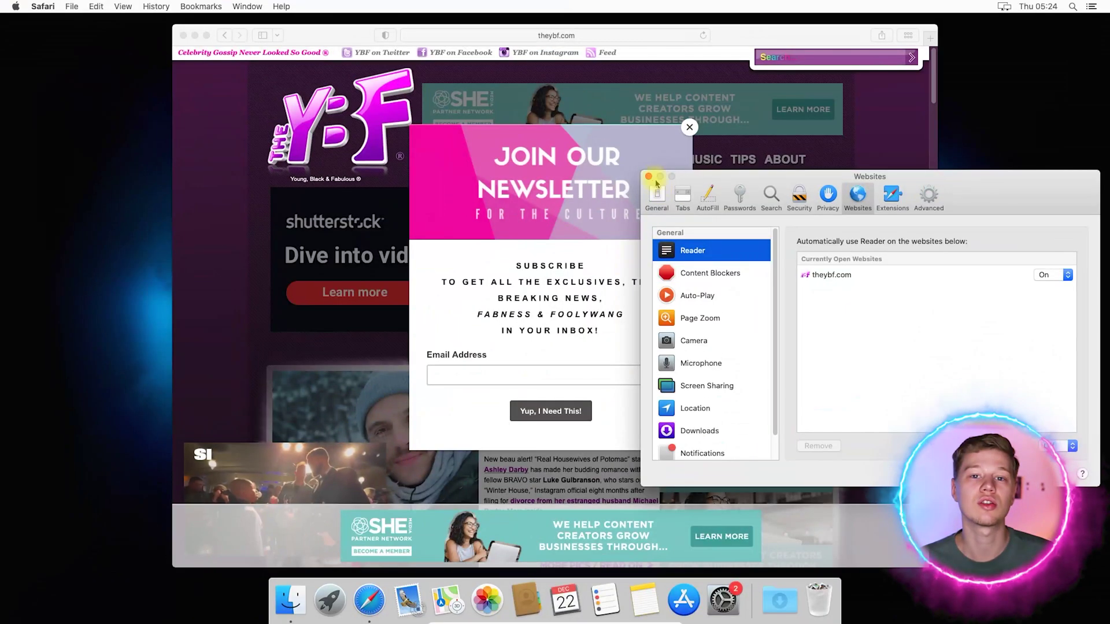
Put Safari in full screen and close theybf.com's newsletter pop-up.
key(ctrl+super+f)
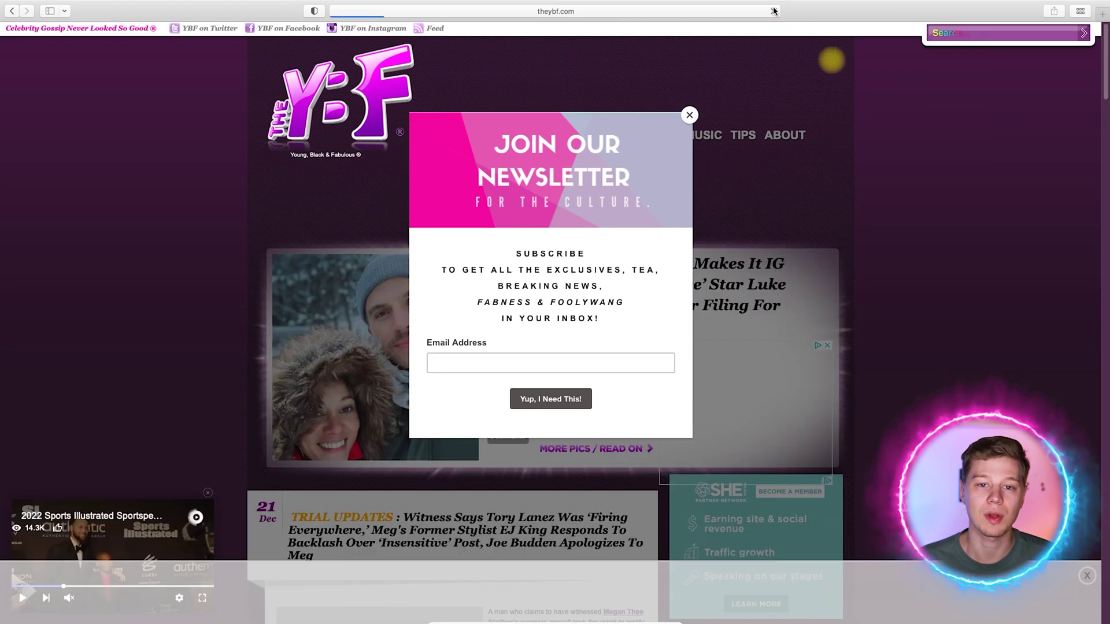
click(871, 104)
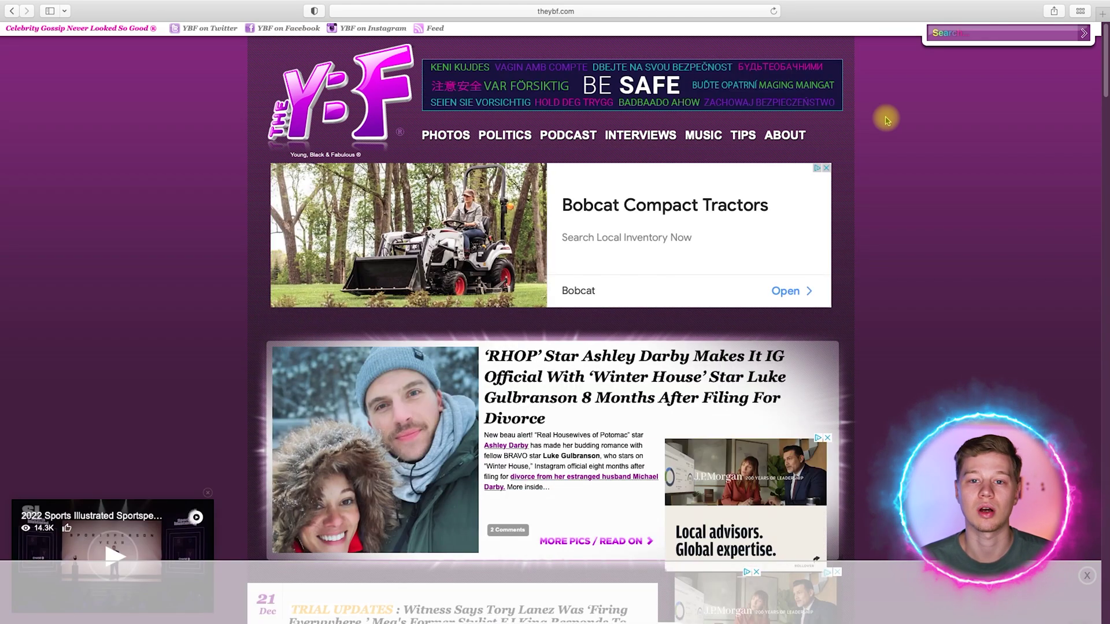
Load adblock-tester.com in a new tab and scroll to the 62/100 score bar.
key(super+t)
text(adblock-tester.com)
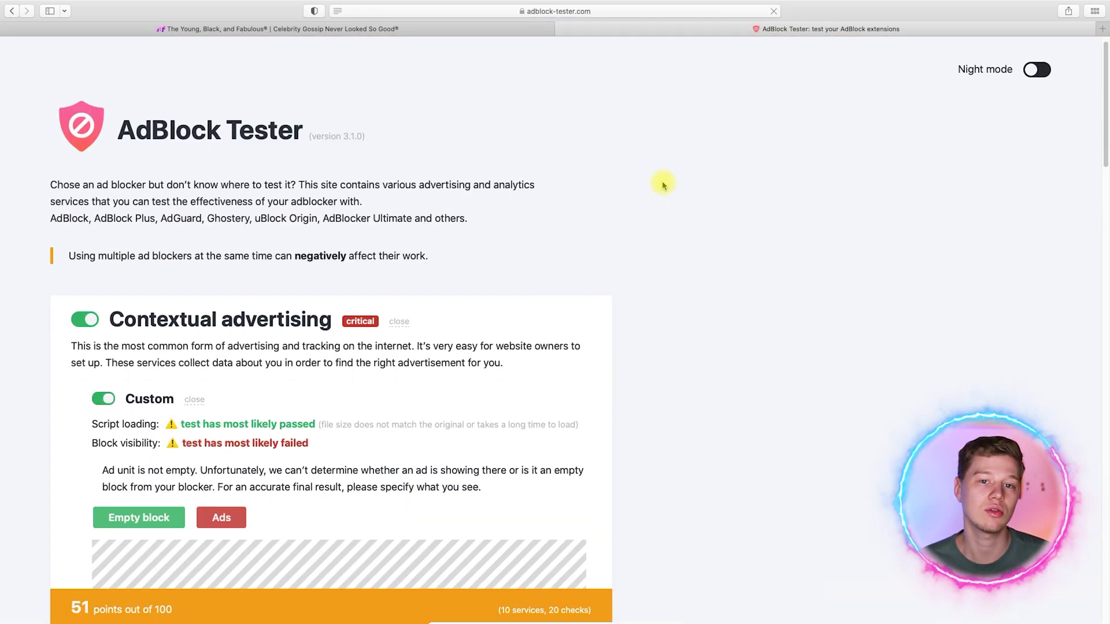
scroll(167, 220, down, 20)
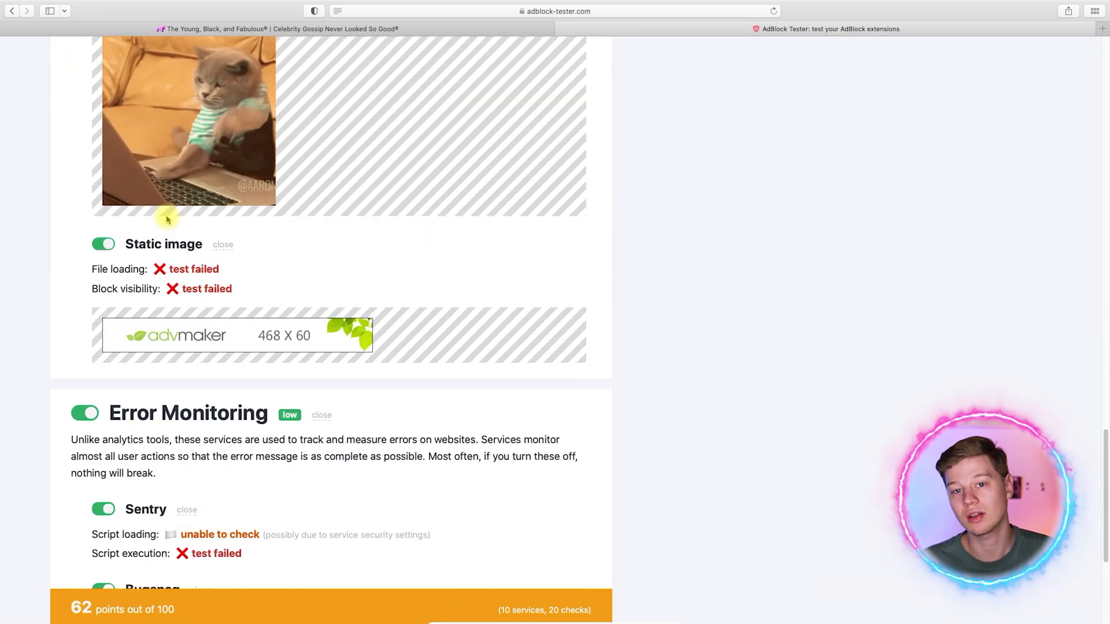
scroll(168, 220, down, 5)
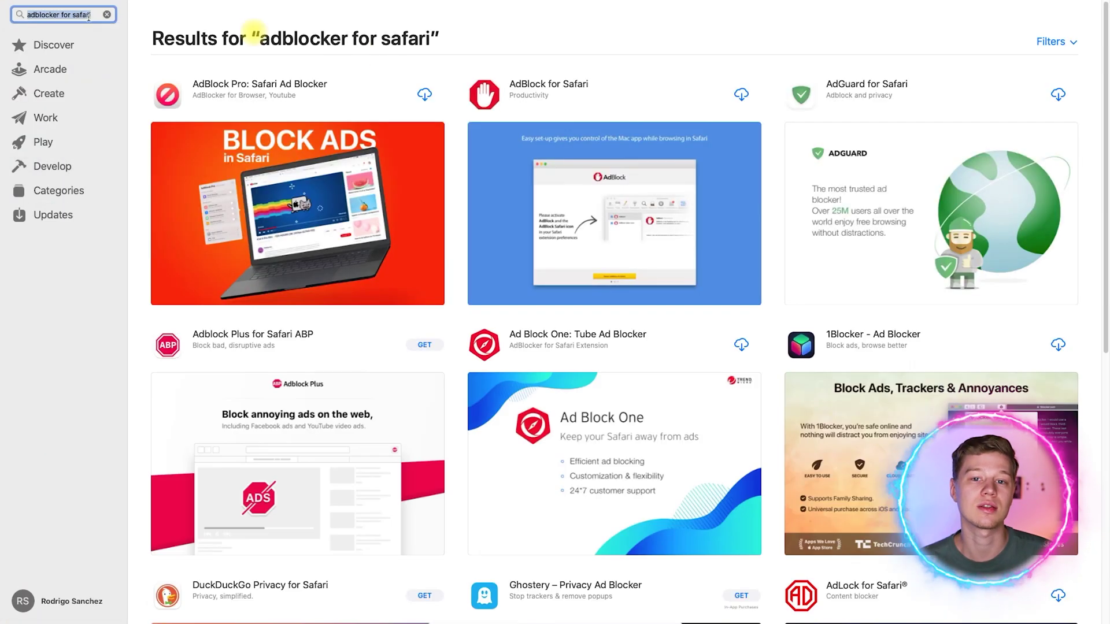
Scroll the 'adblocker for safari' results down to reach Ka-Block!
scroll(476, 106, down, 1)
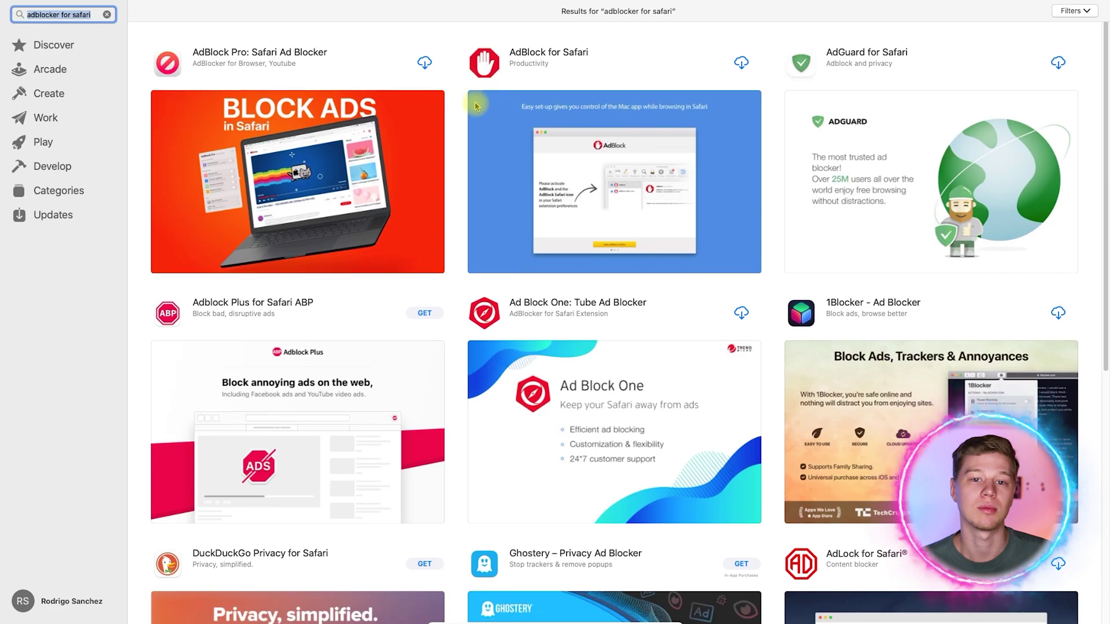
scroll(476, 106, down, 5)
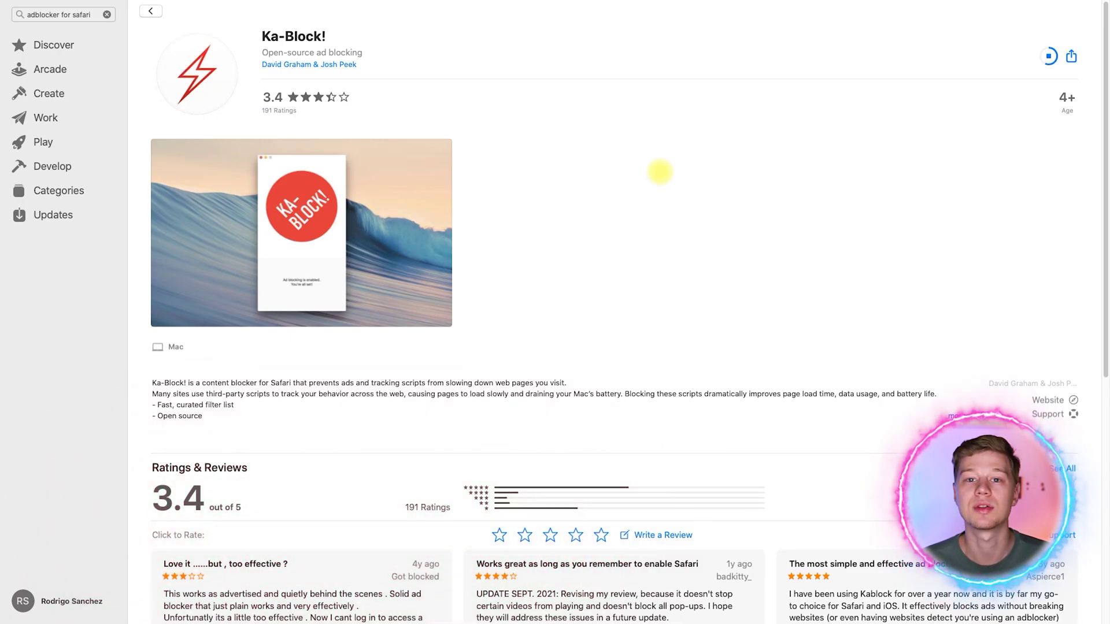
Launch Ka-Block! and enable its extension in Safari's Extensions preferences.
click(1034, 56)
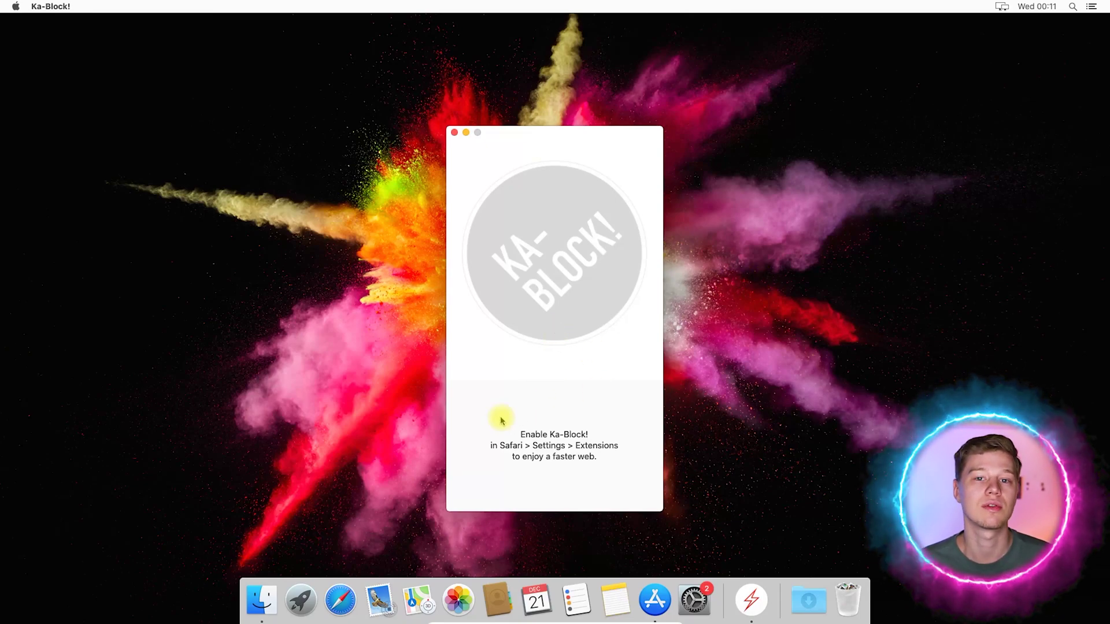
click(341, 599)
click(38, 7)
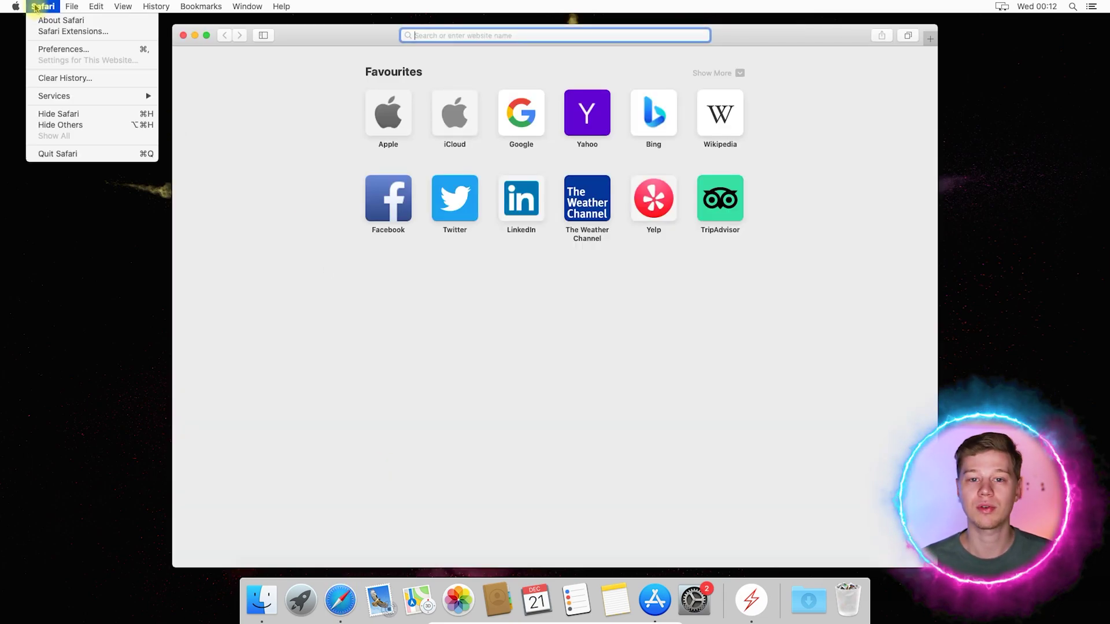
click(50, 48)
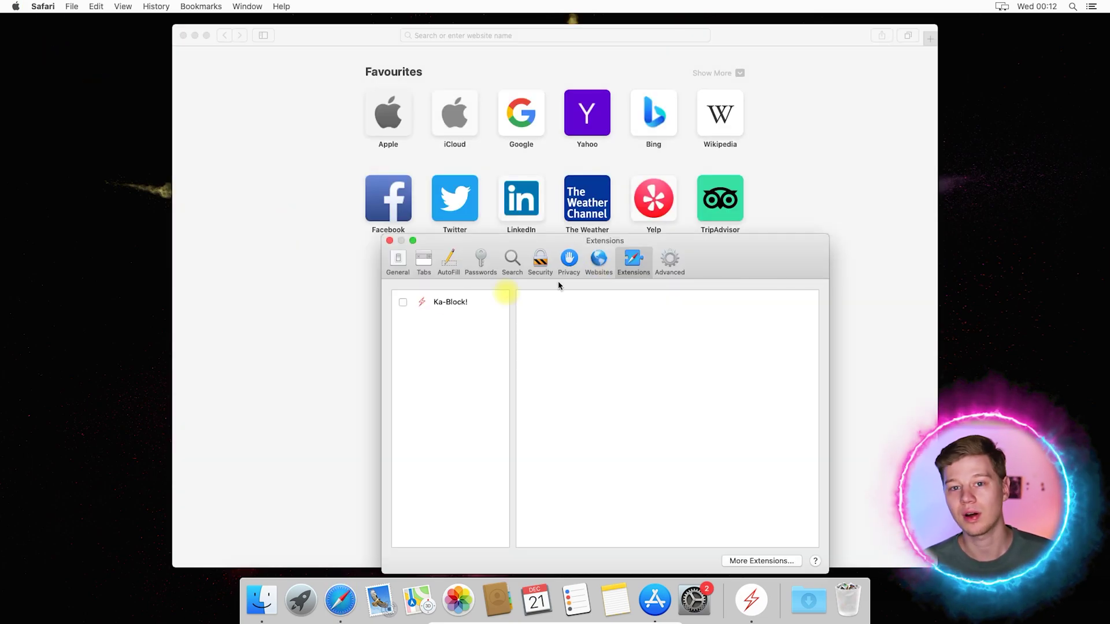
click(416, 306)
click(401, 304)
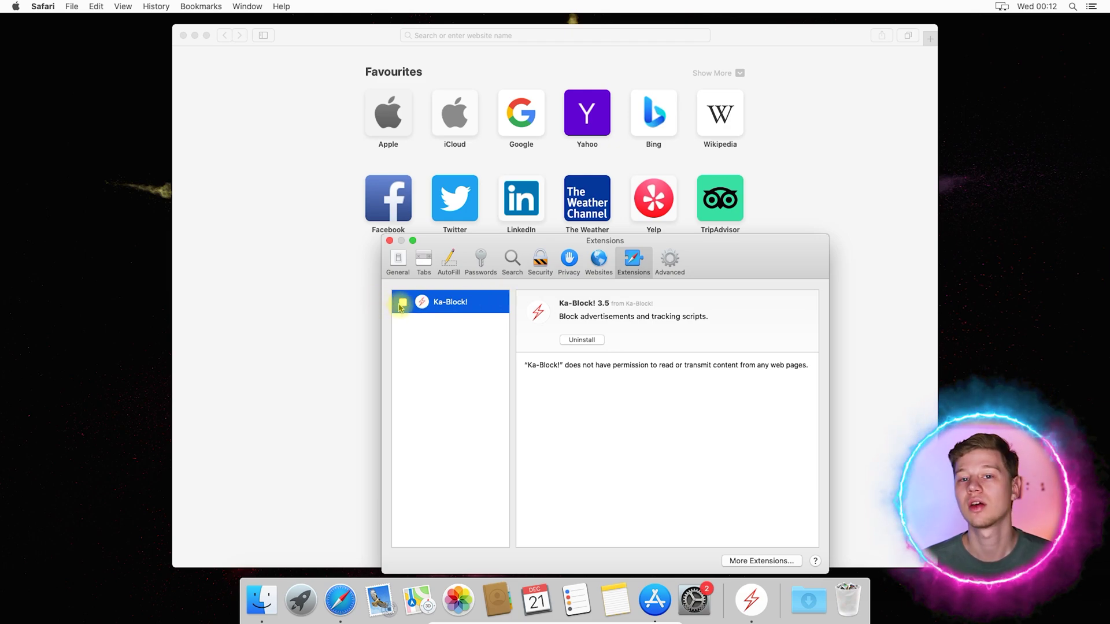
Close the Safari Preferences window and the Ka-Block! app window.
click(390, 241)
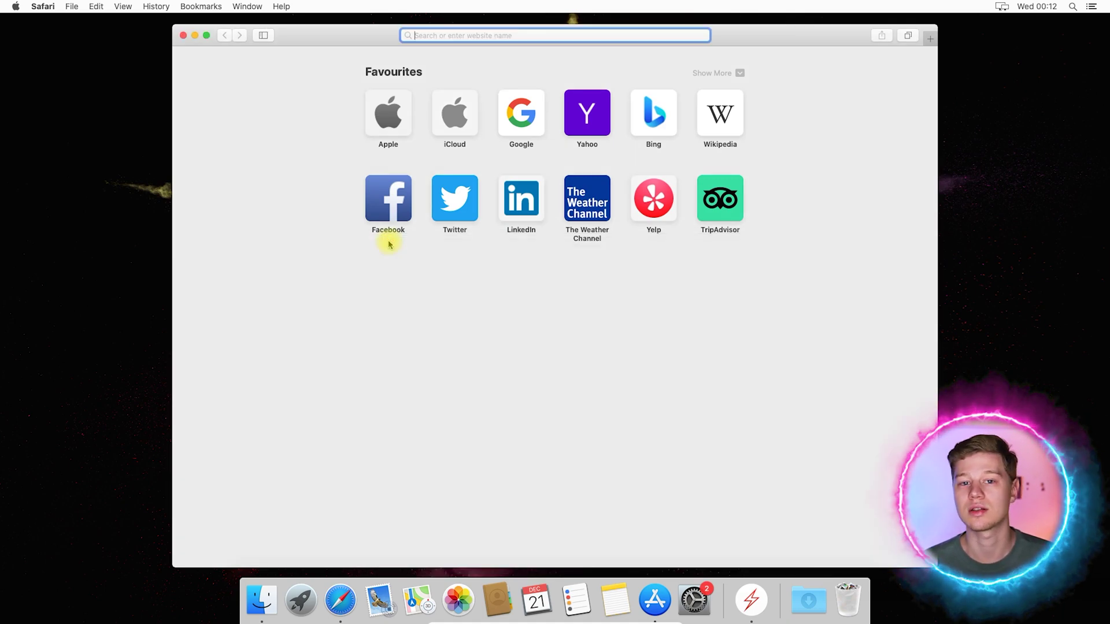
click(752, 599)
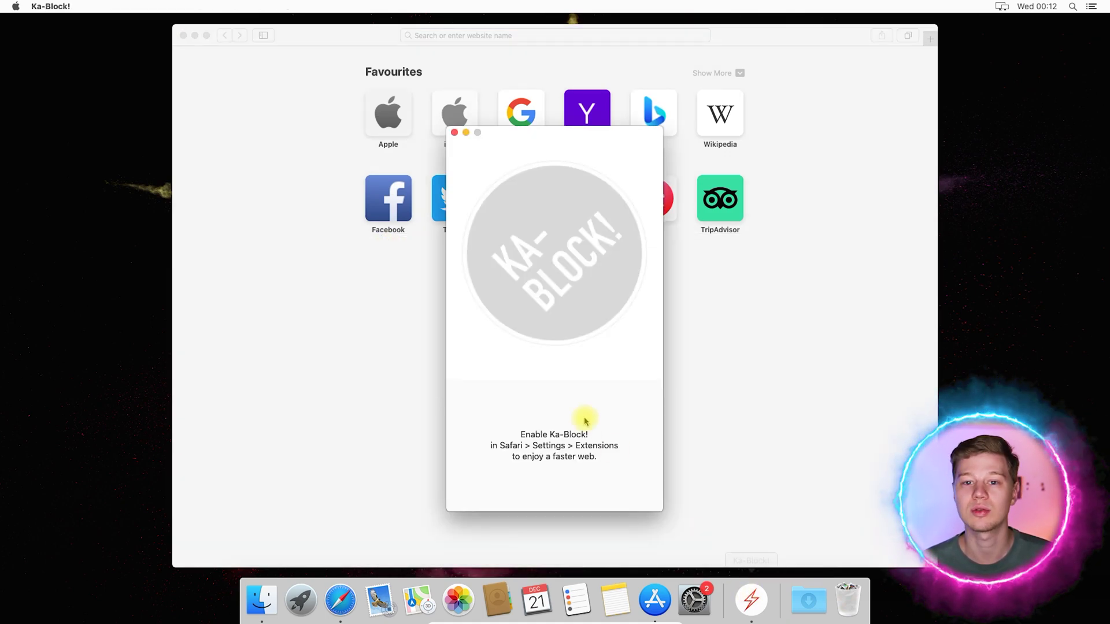
click(455, 132)
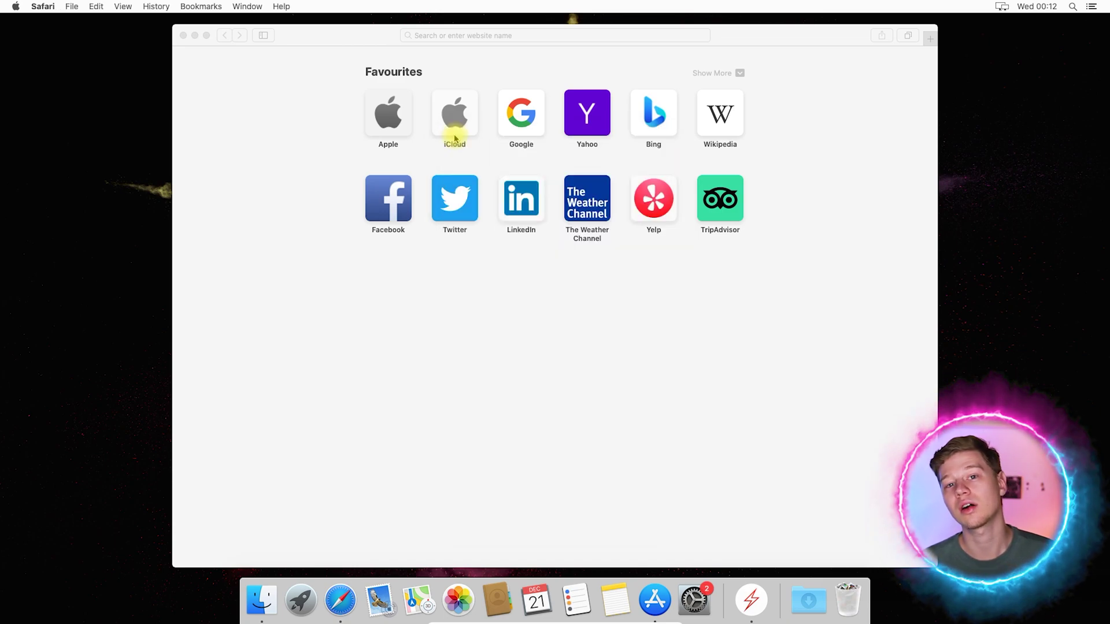
Expand Safari to full screen to view theybf.com with Ka-Block! active.
click(206, 37)
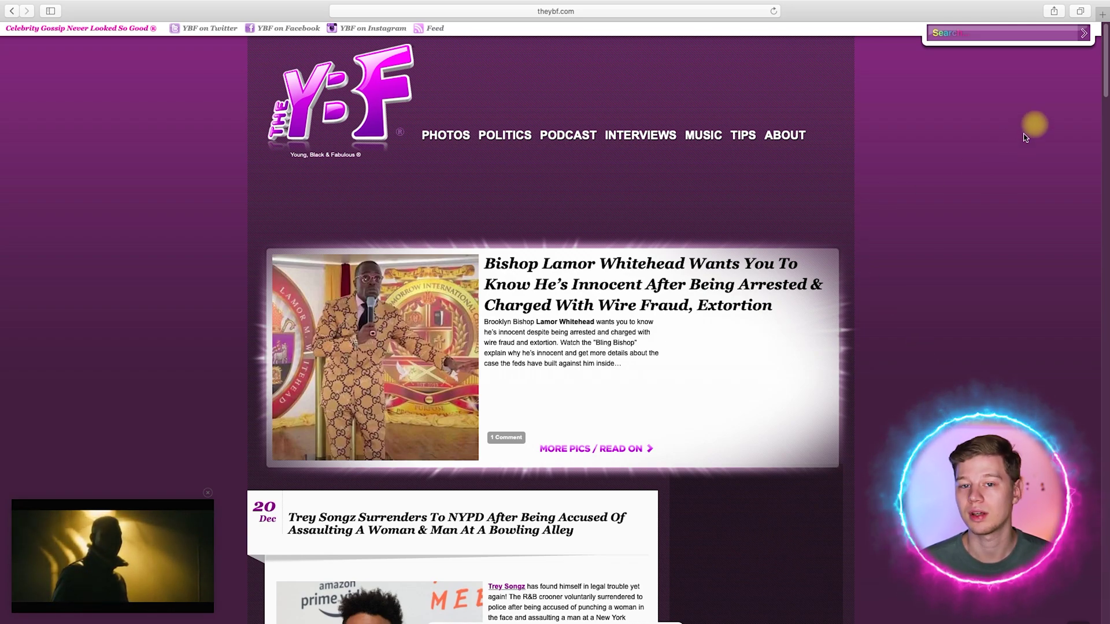
Load AdBlock Tester in a new tab and mark the Flash banner slot as Empty block.
click(1105, 15)
text(adblock-tester)
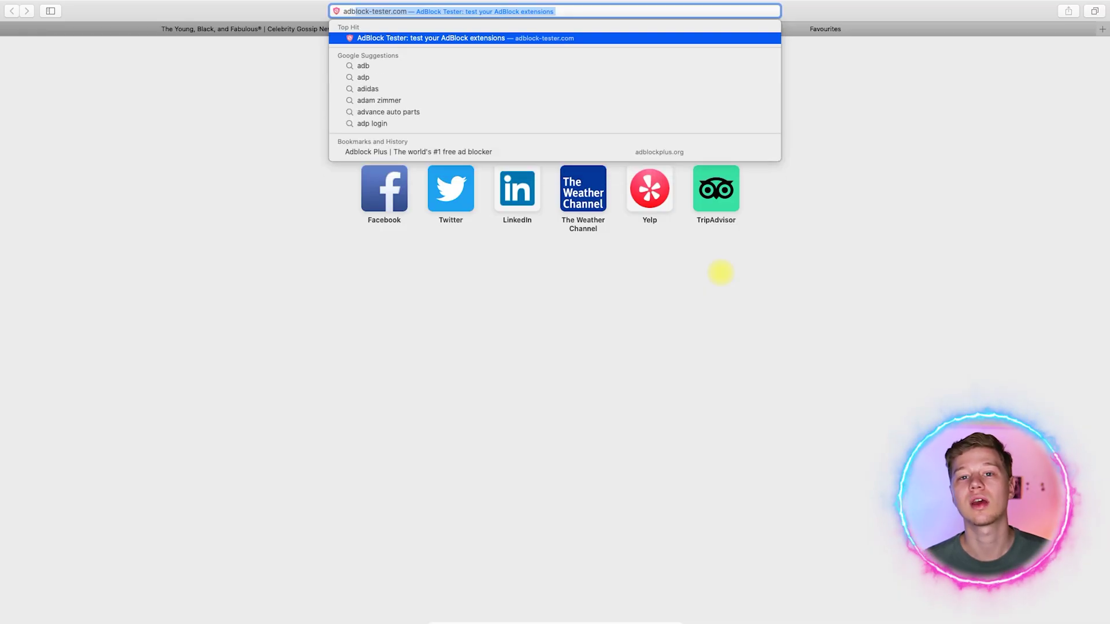
key(Return)
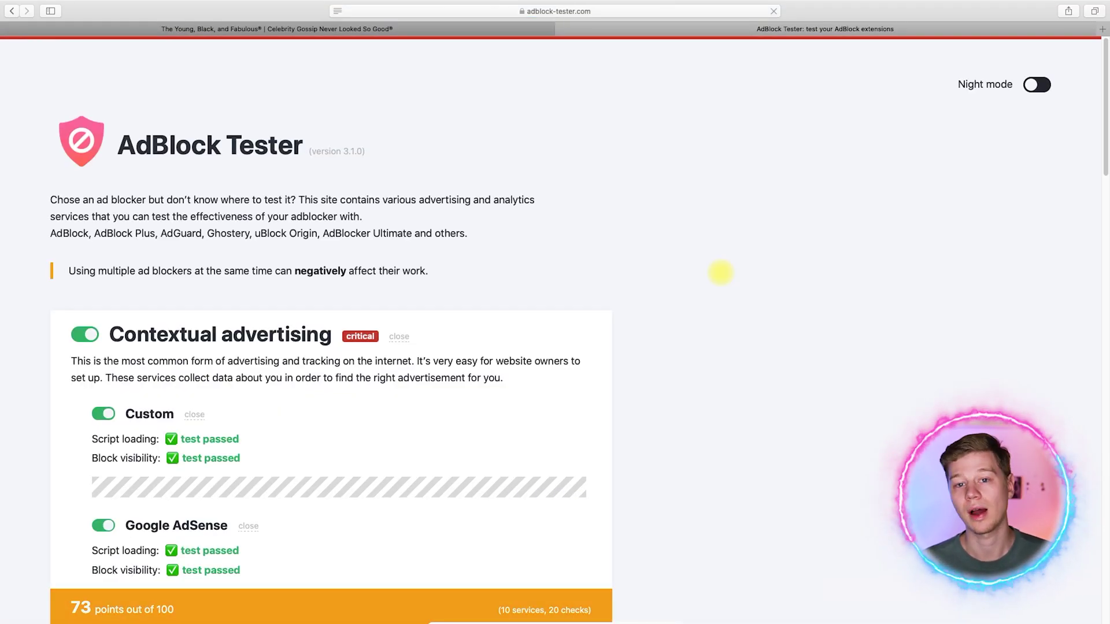
scroll(575, 335, down, 7)
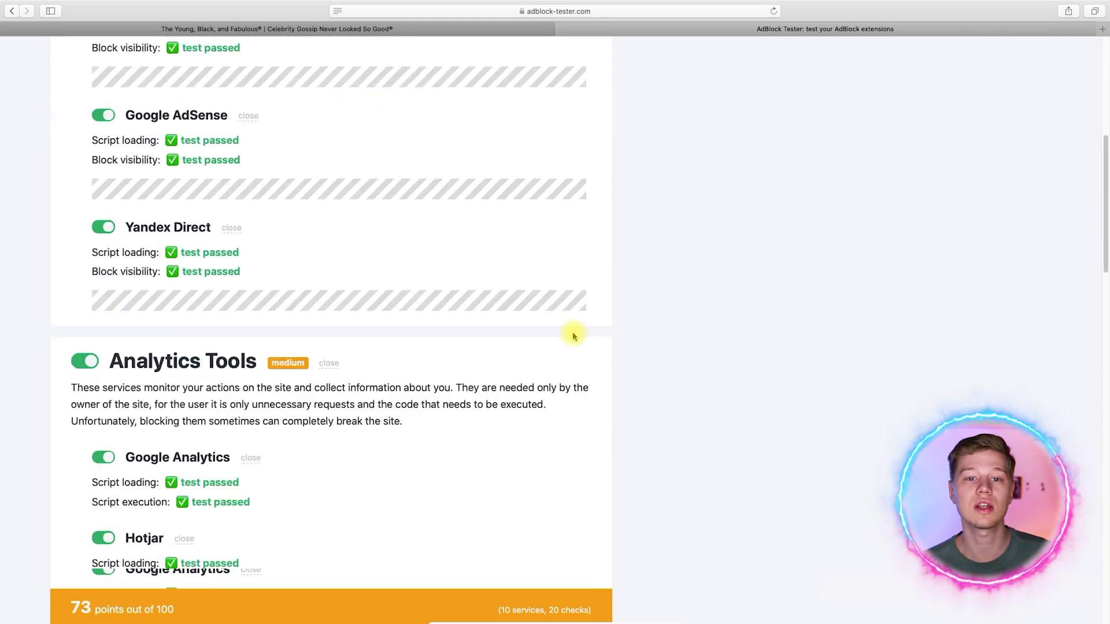
scroll(574, 333, down, 9)
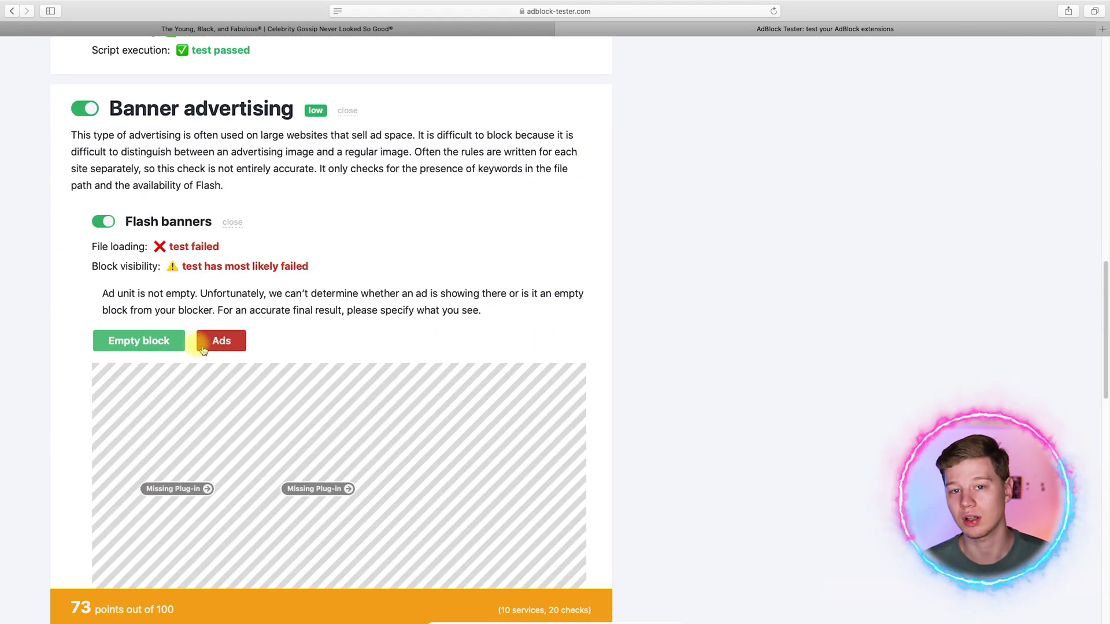
click(157, 341)
scroll(480, 354, down, 6)
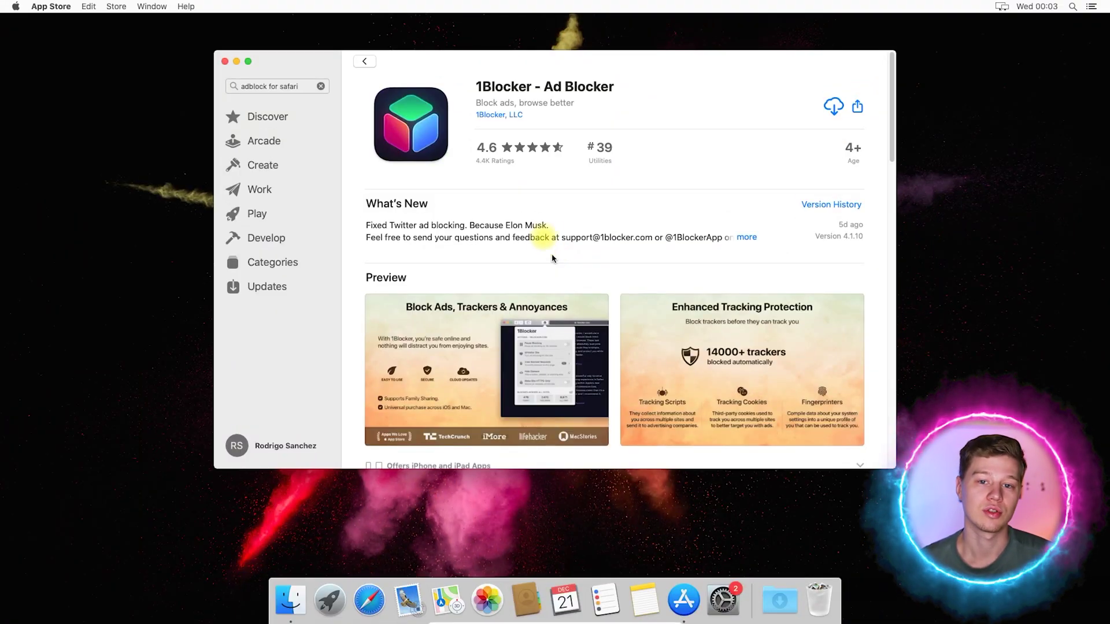
Download 1Blocker - Ad Blocker from its App Store page.
click(833, 107)
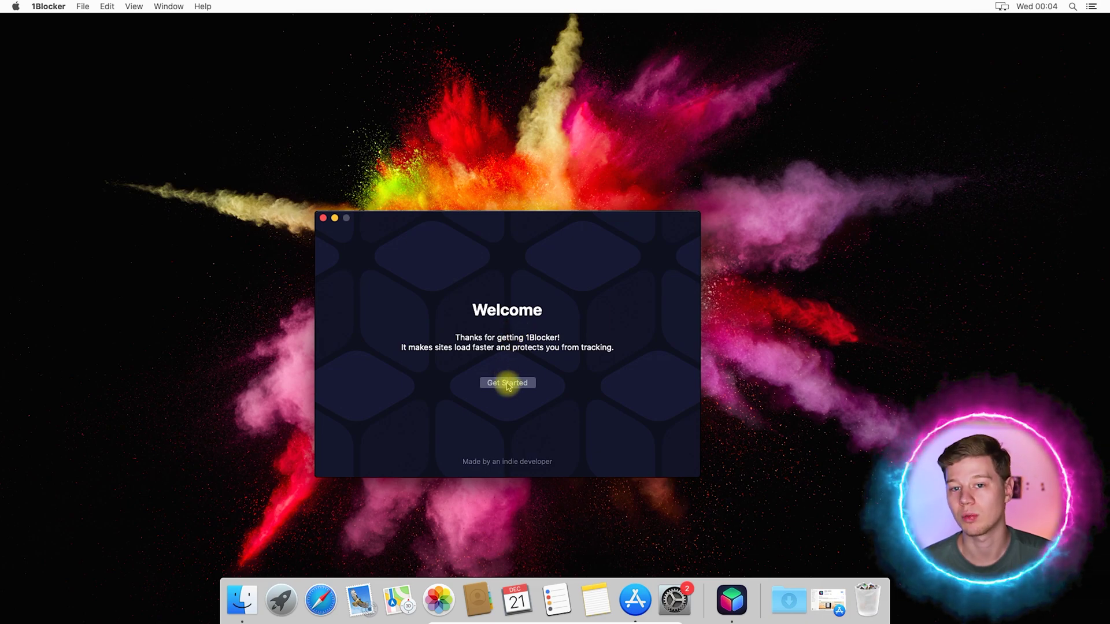
Start 1Blocker setup and enable 1Blocker Actions, Block Ads, Block Adult Sites and Block Annoyances.
click(508, 384)
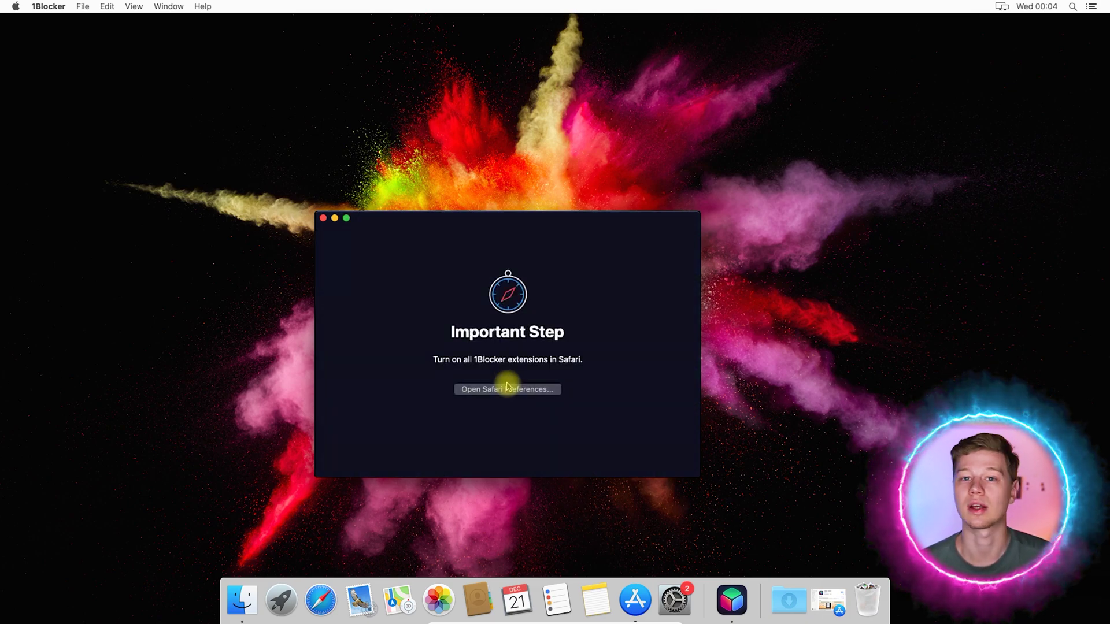
click(498, 391)
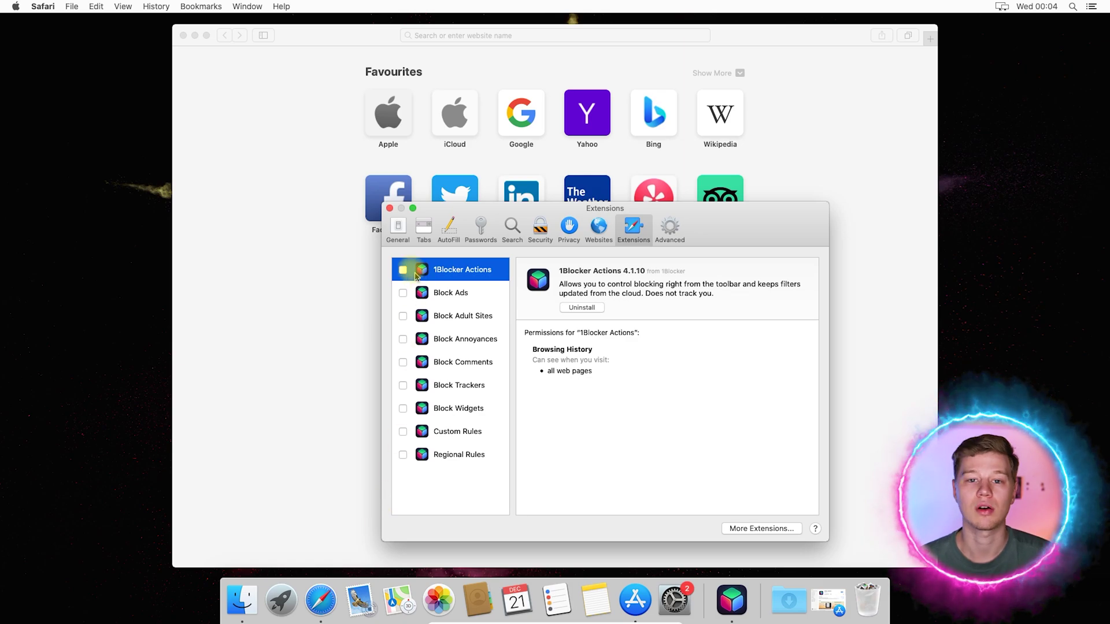
click(403, 269)
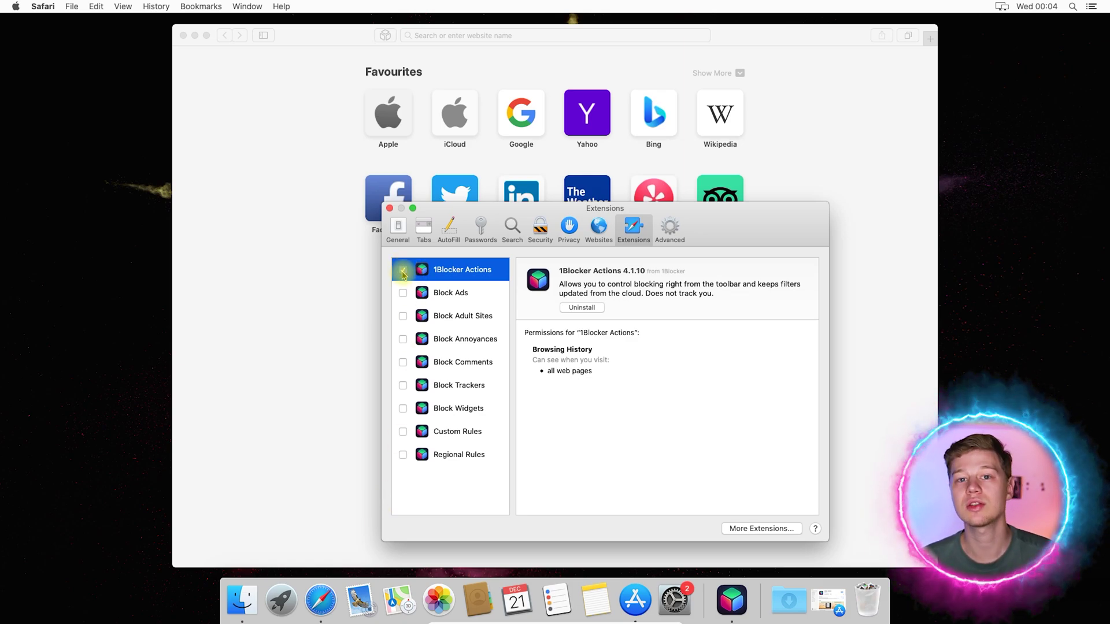
click(403, 292)
click(403, 316)
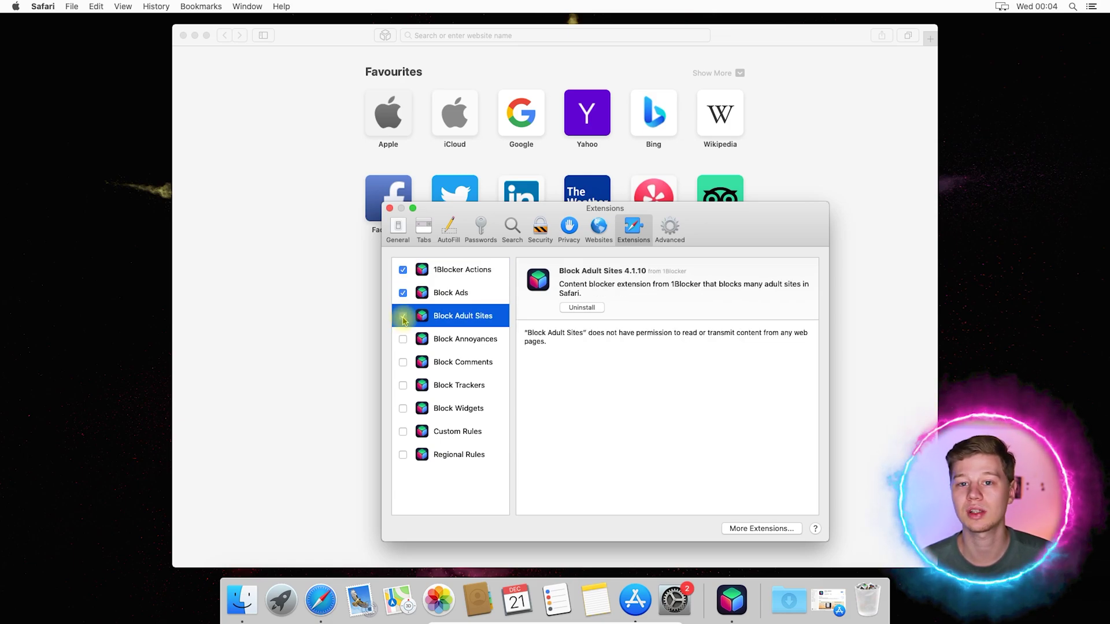
click(403, 340)
Enable Block Comments, Trackers, Widgets and Custom Rules, leave Regional Rules off, and close Safari.
click(403, 363)
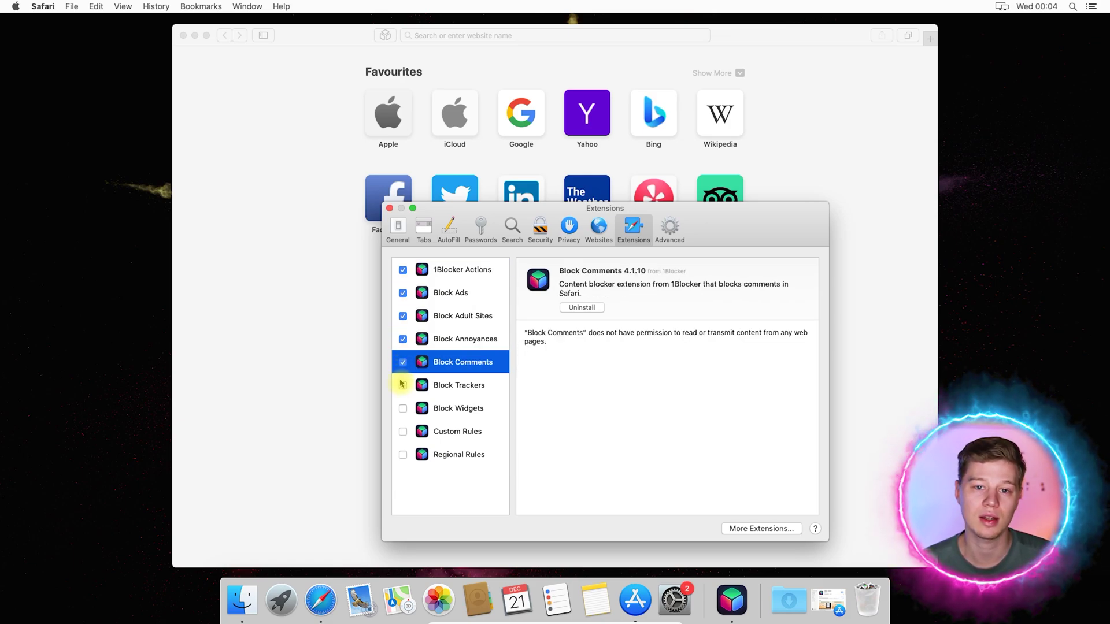
click(403, 386)
click(403, 409)
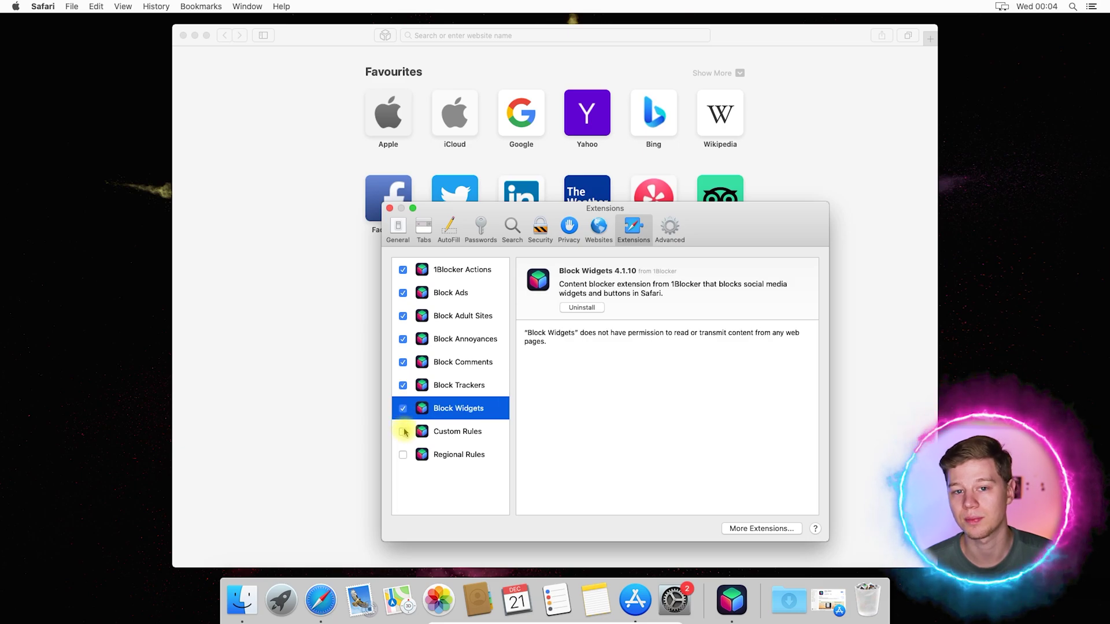
click(403, 432)
click(403, 455)
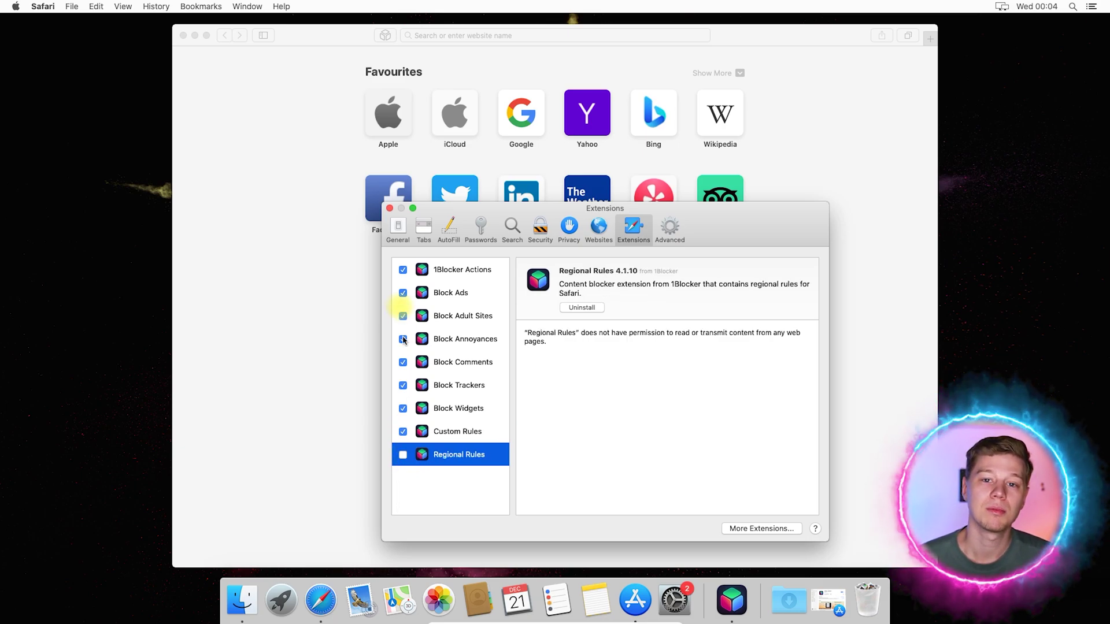
click(390, 208)
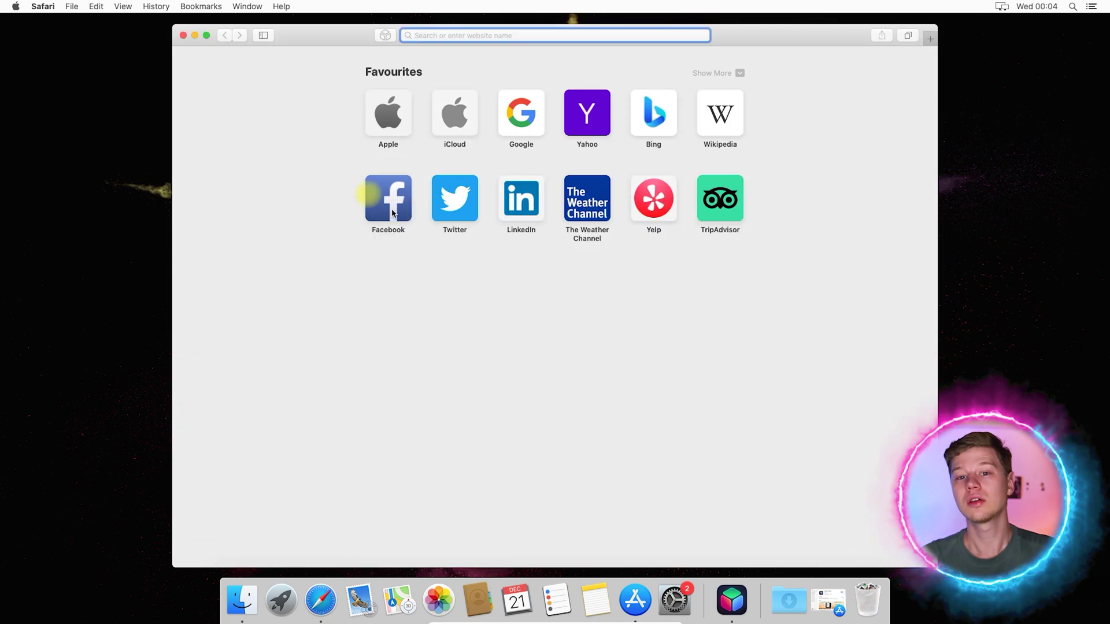
click(183, 35)
Skip 1Blocker's premium offer, switch on Block Ads on Sites (44K rules), and close the app.
click(518, 449)
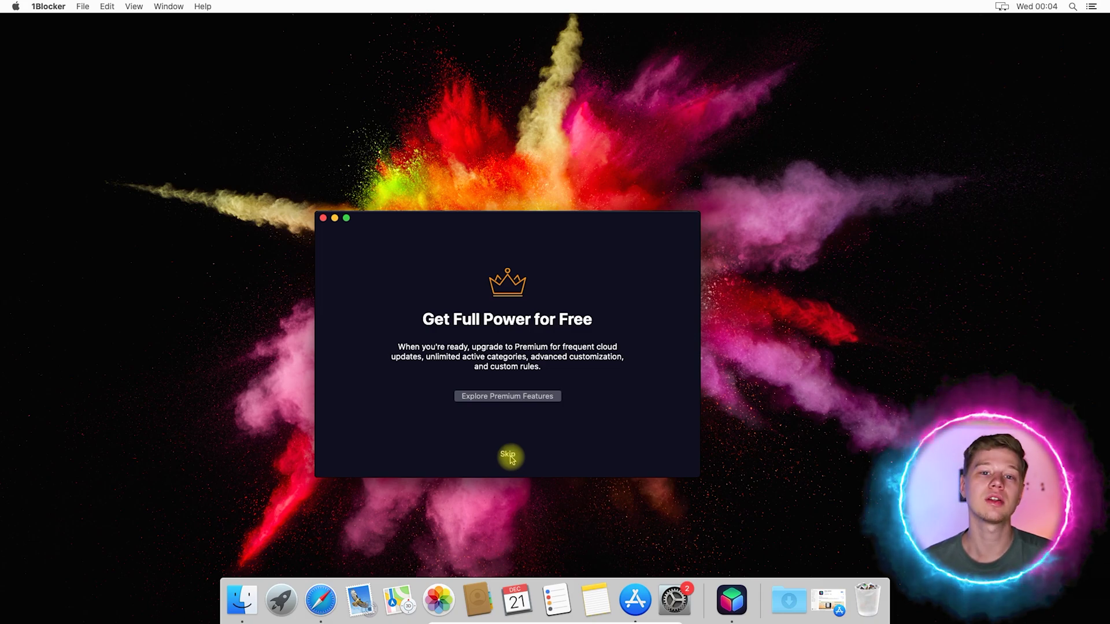
click(508, 456)
click(466, 273)
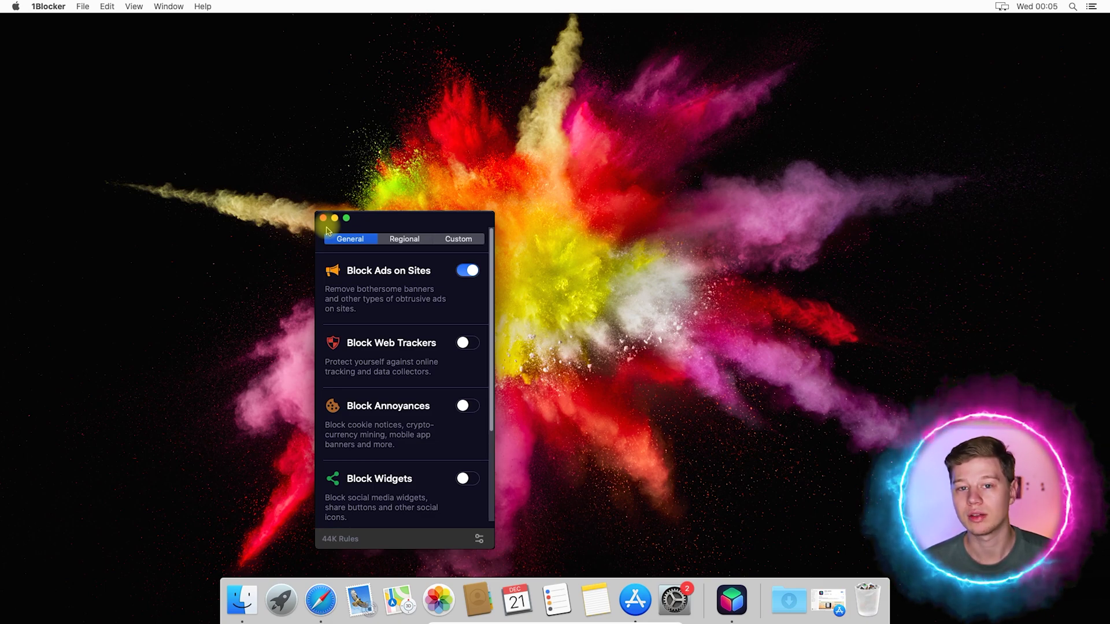
click(323, 218)
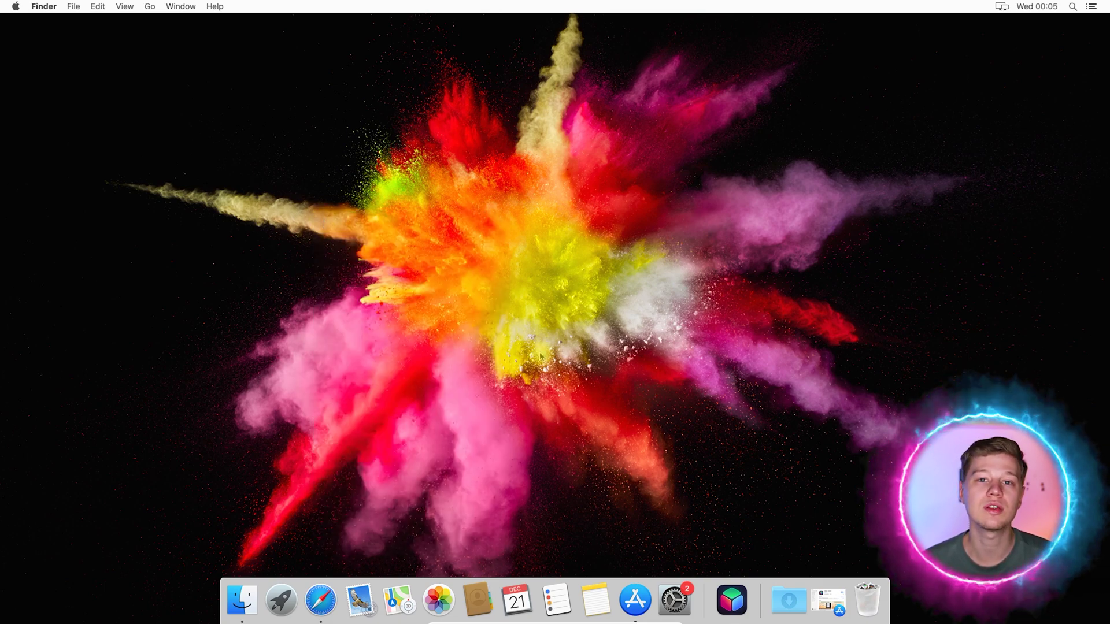
Launch Safari full screen and load theybf.com from the 'they' address suggestion.
click(333, 600)
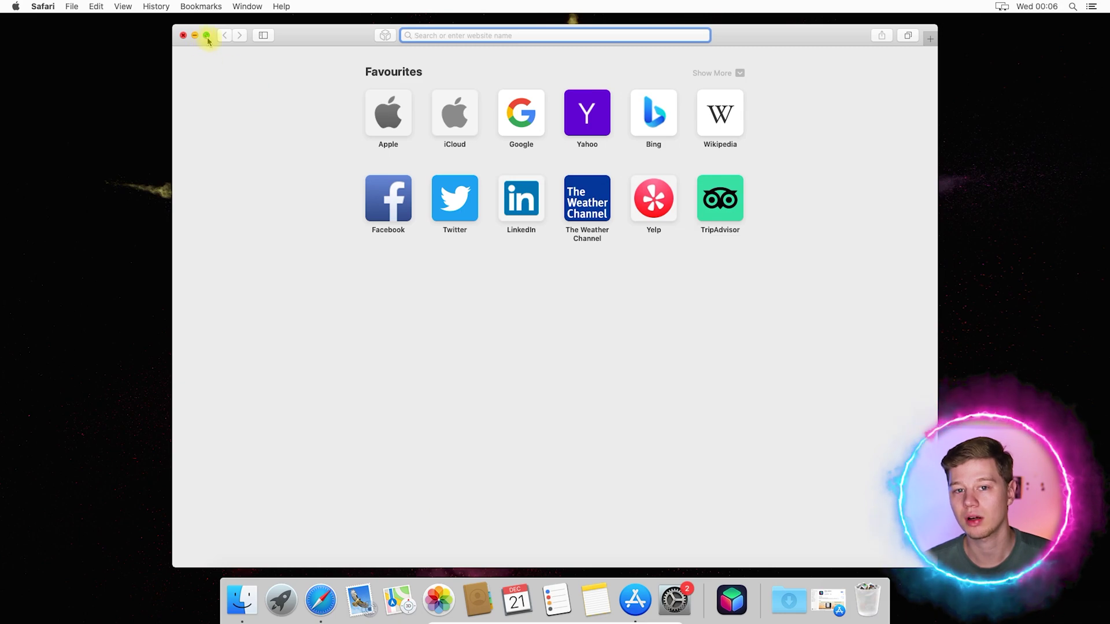
click(207, 36)
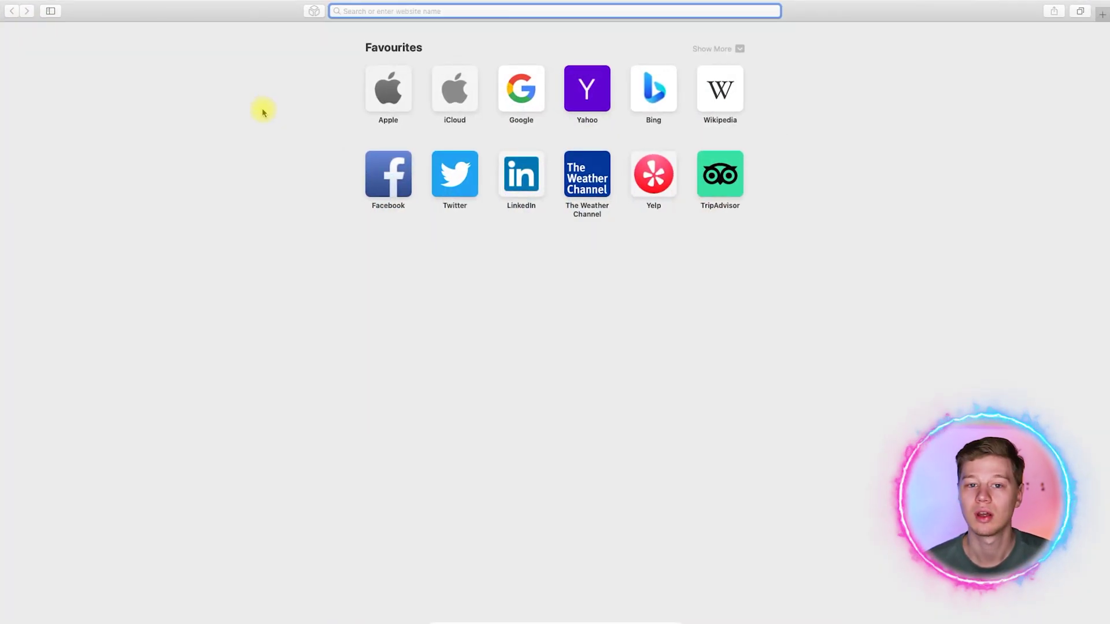
text(they)
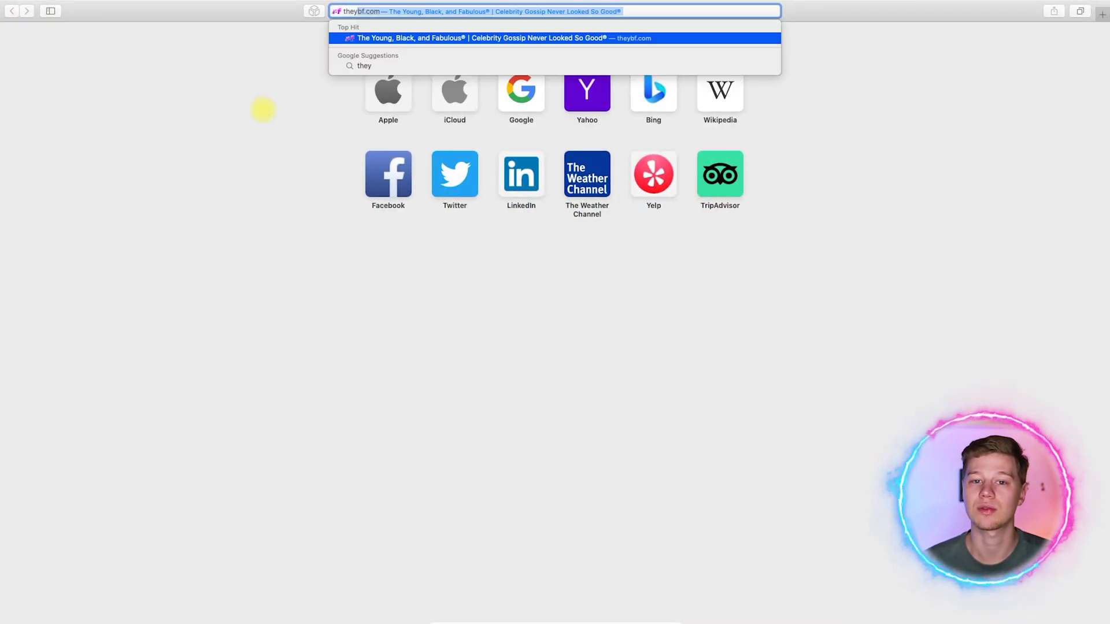
key(Return)
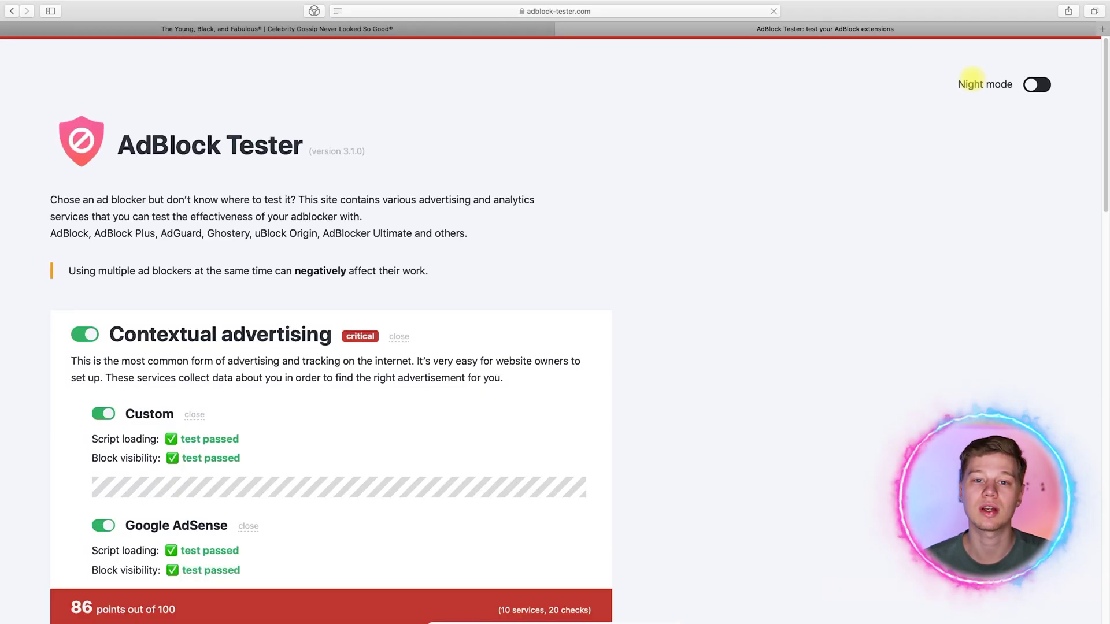
Launch the installed Ad Block One app and accept its data collection disclosure.
scroll(643, 218, down, 10)
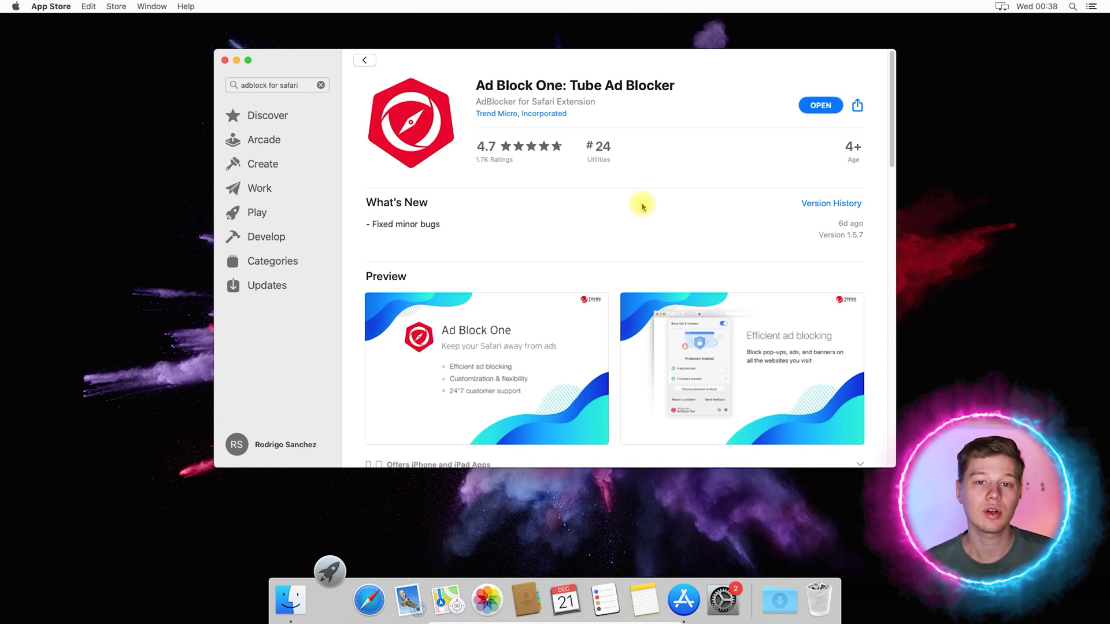
click(832, 105)
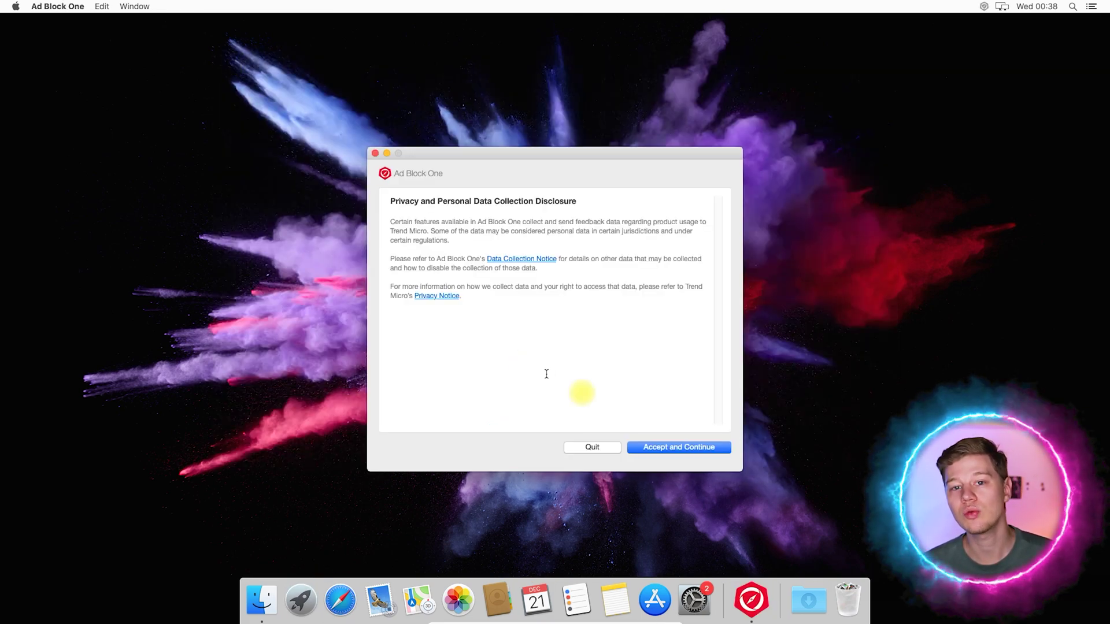
click(674, 452)
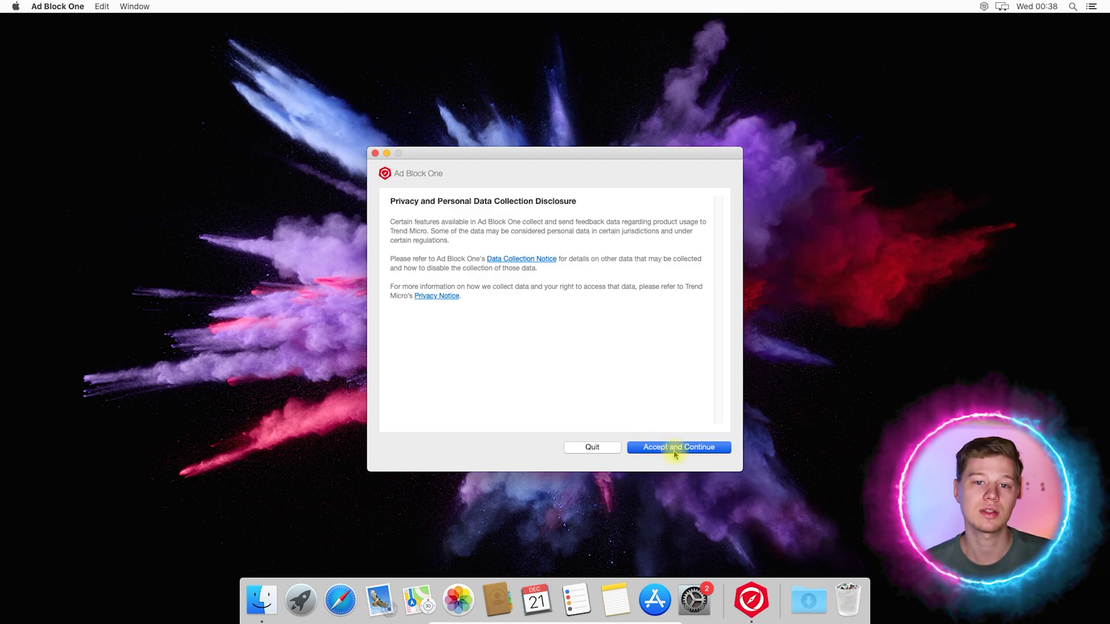
Accept Ad Block One's welcome page and enable its Dashboard and Engine extensions in Safari.
click(566, 414)
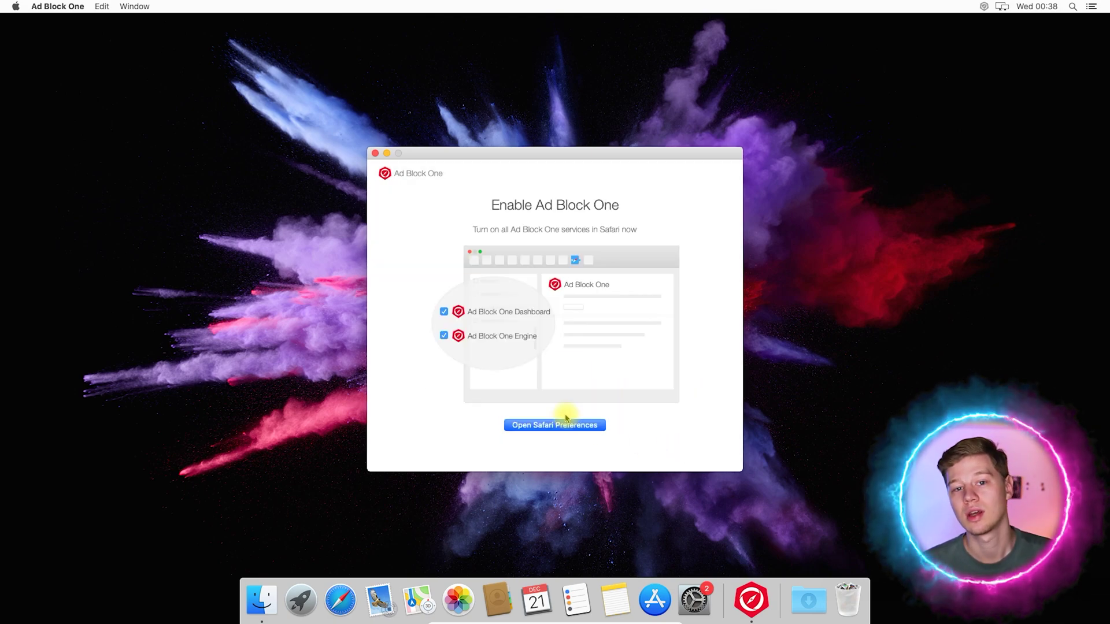
click(559, 427)
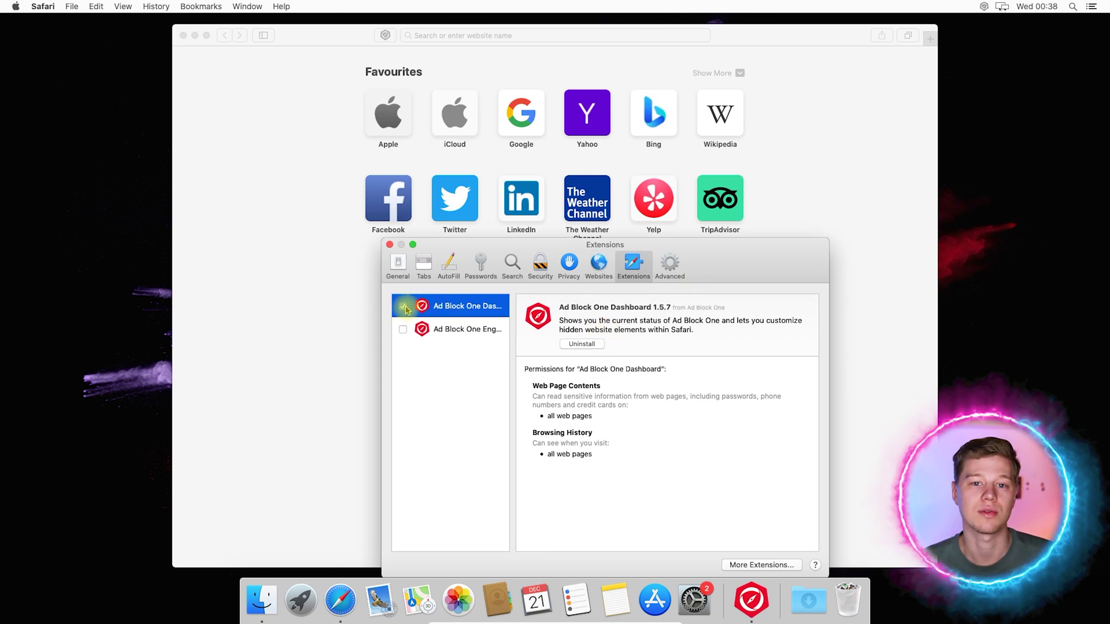
click(403, 330)
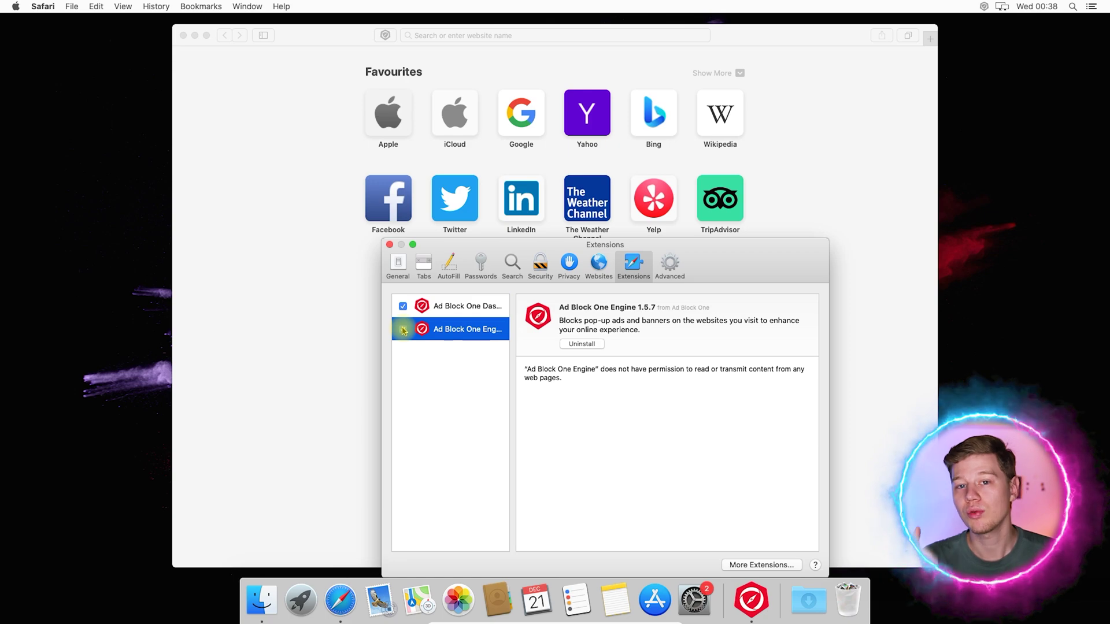
click(390, 245)
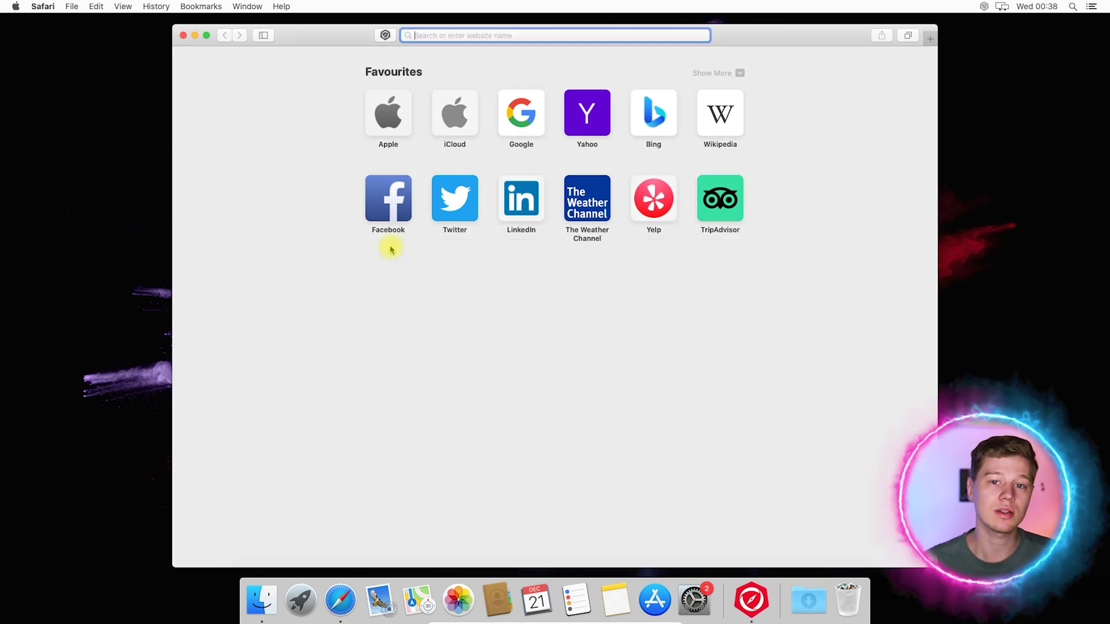
click(751, 600)
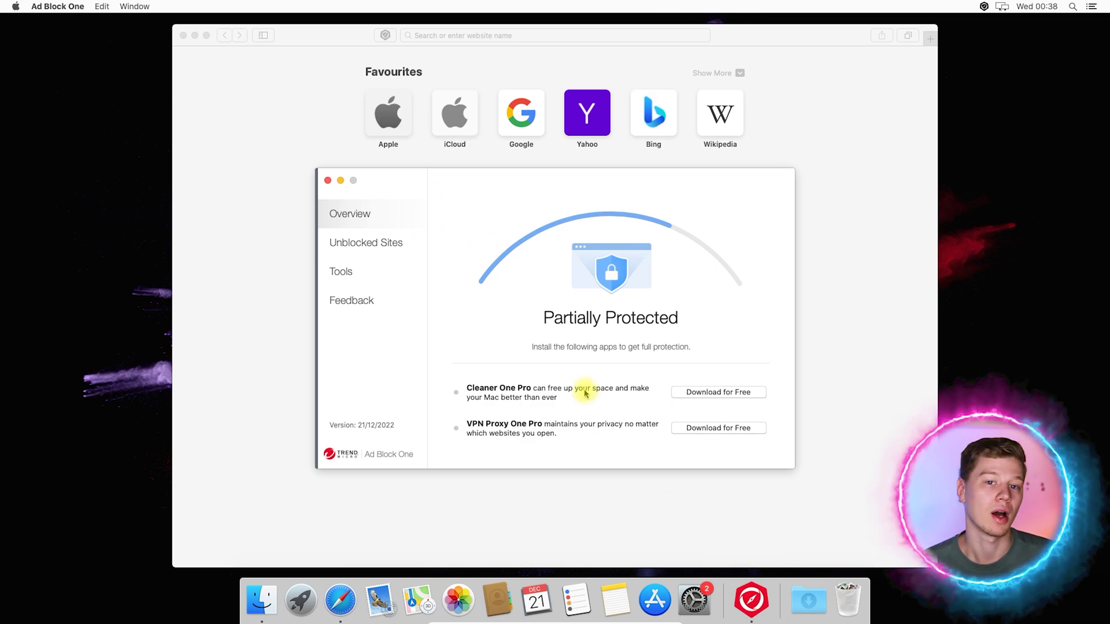
click(390, 245)
click(386, 273)
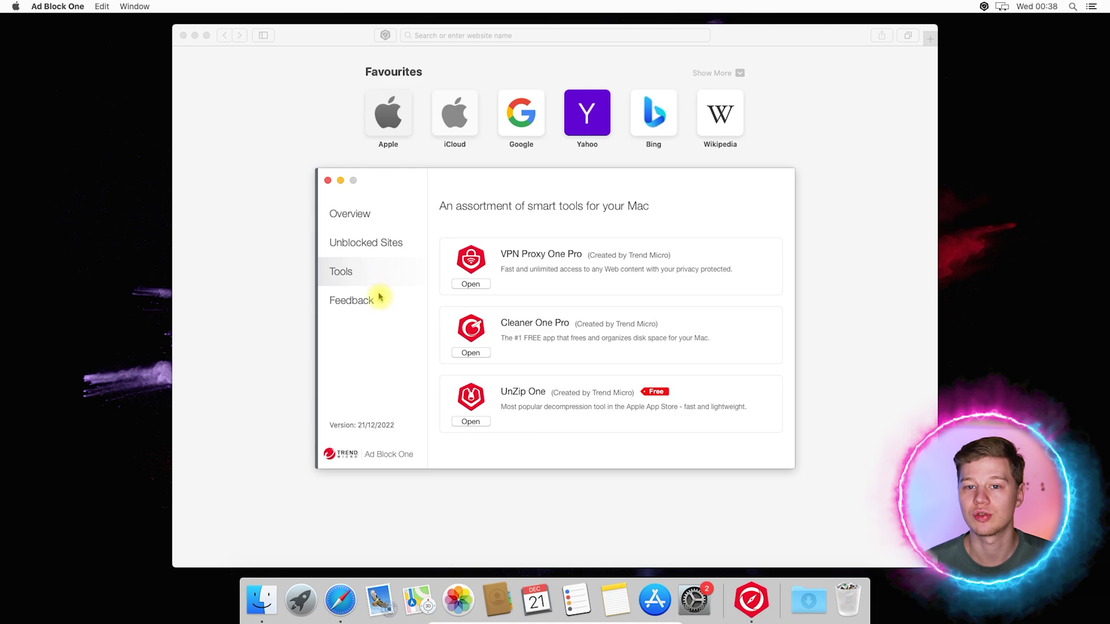
click(381, 302)
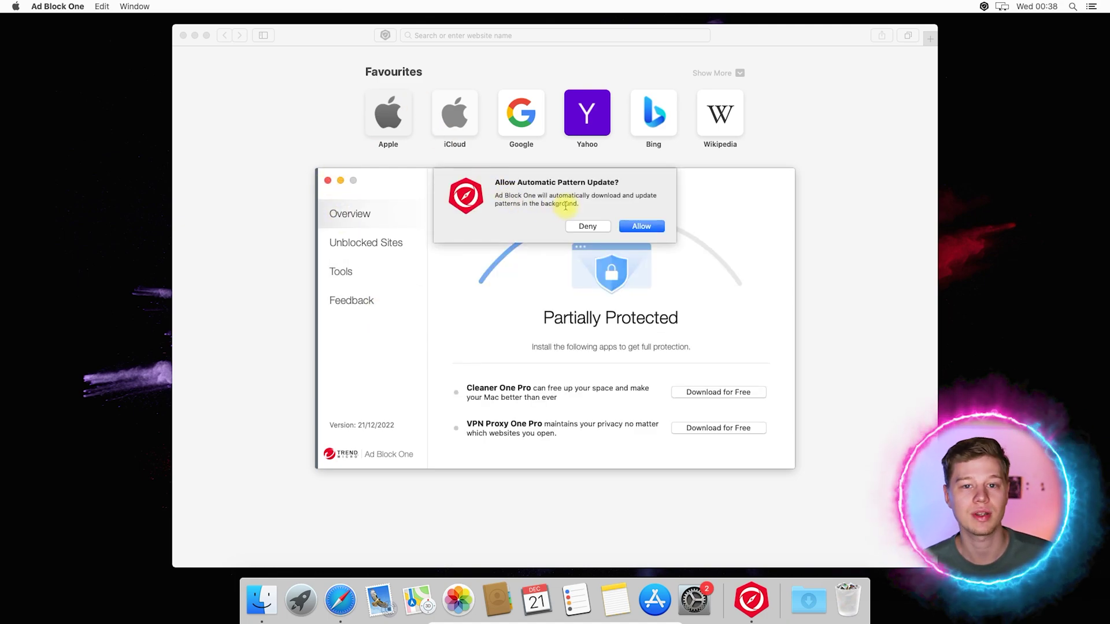
click(640, 226)
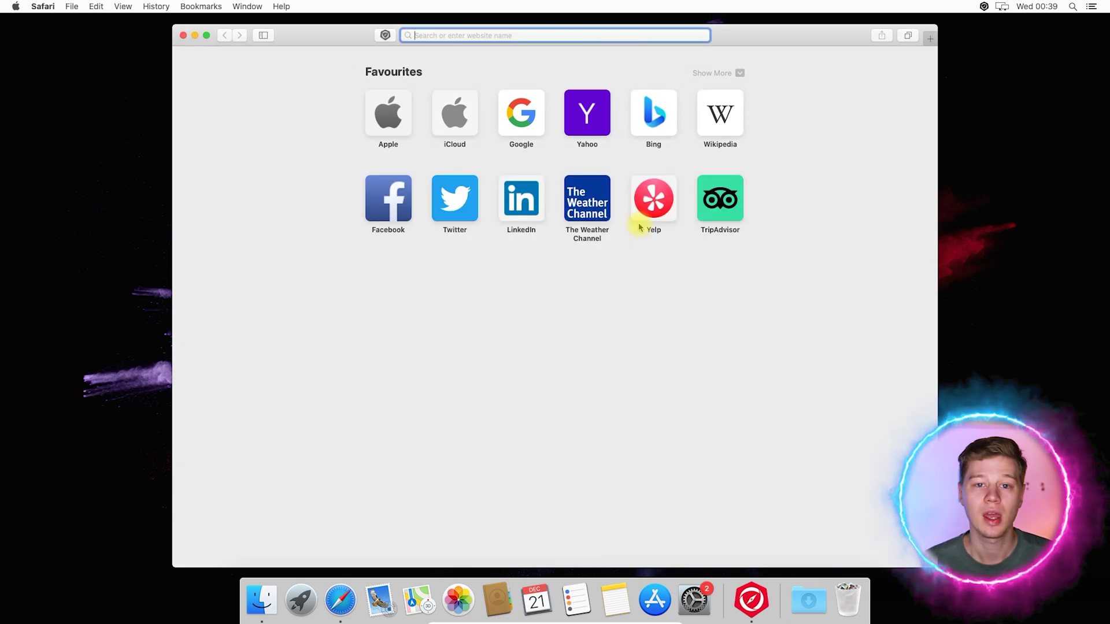
Load theybf.com full screen, check Ad Block One's blocked count, then open AdBlock Tester.
click(207, 35)
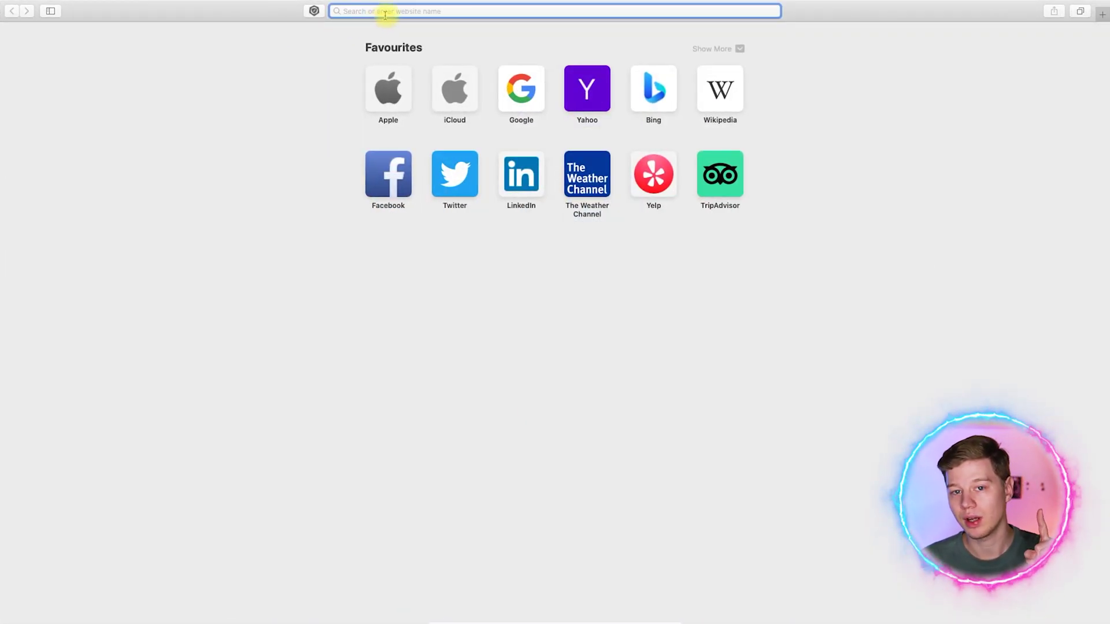
text(theybf.com)
key(Return)
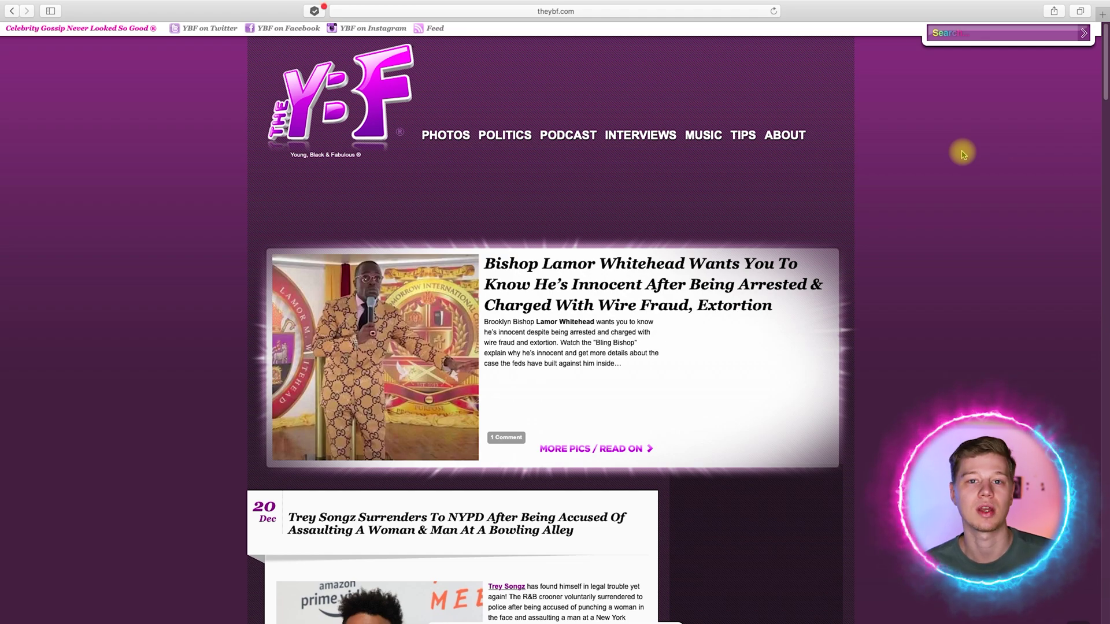
click(316, 11)
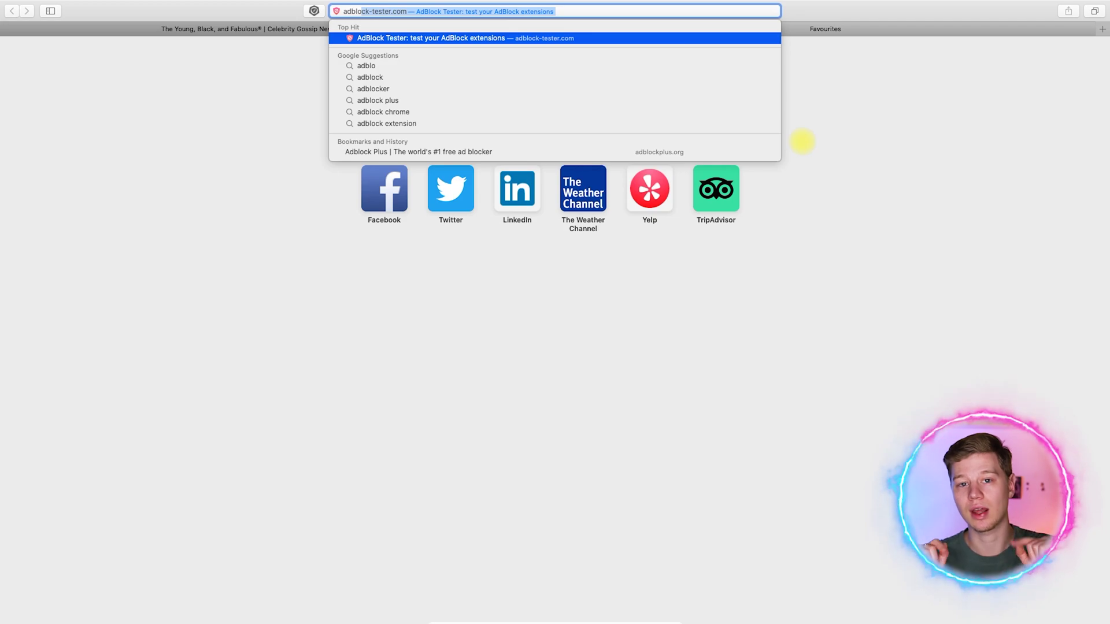
key(Return)
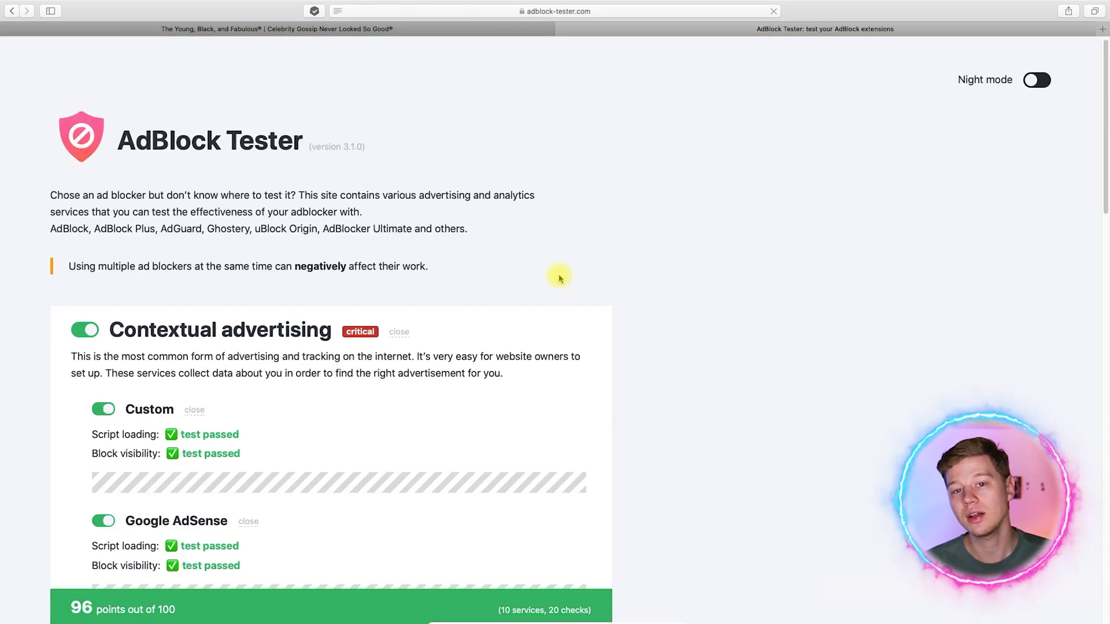
Scroll through the Analytics Tools, Banner advertising and Error Monitoring results scoring 96/100.
scroll(560, 278, down, 5)
scroll(559, 278, down, 14)
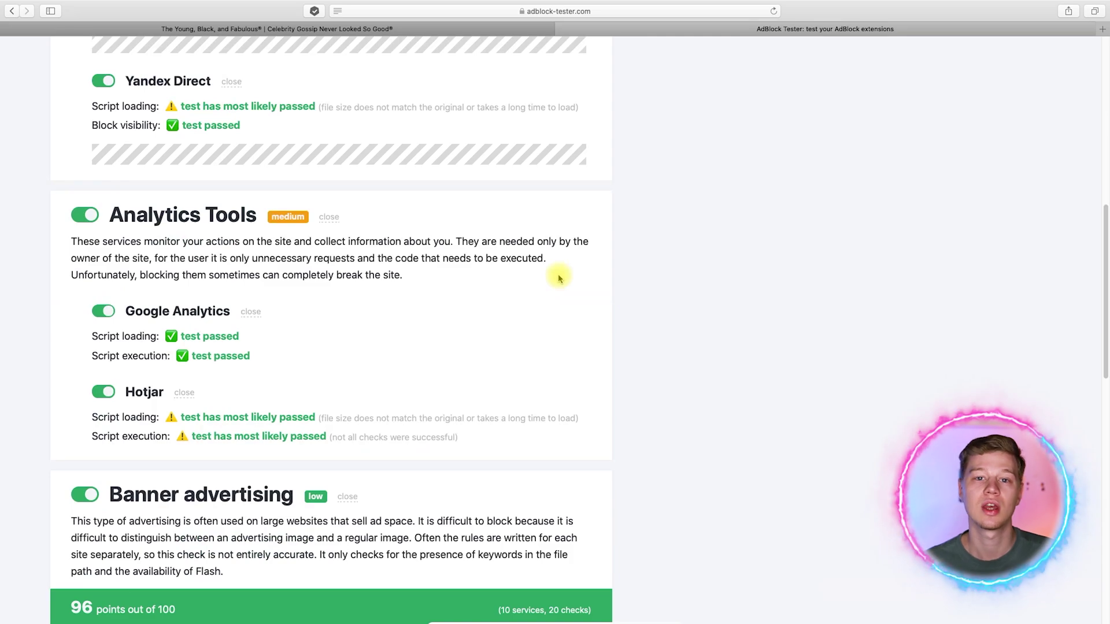
scroll(559, 278, down, 6)
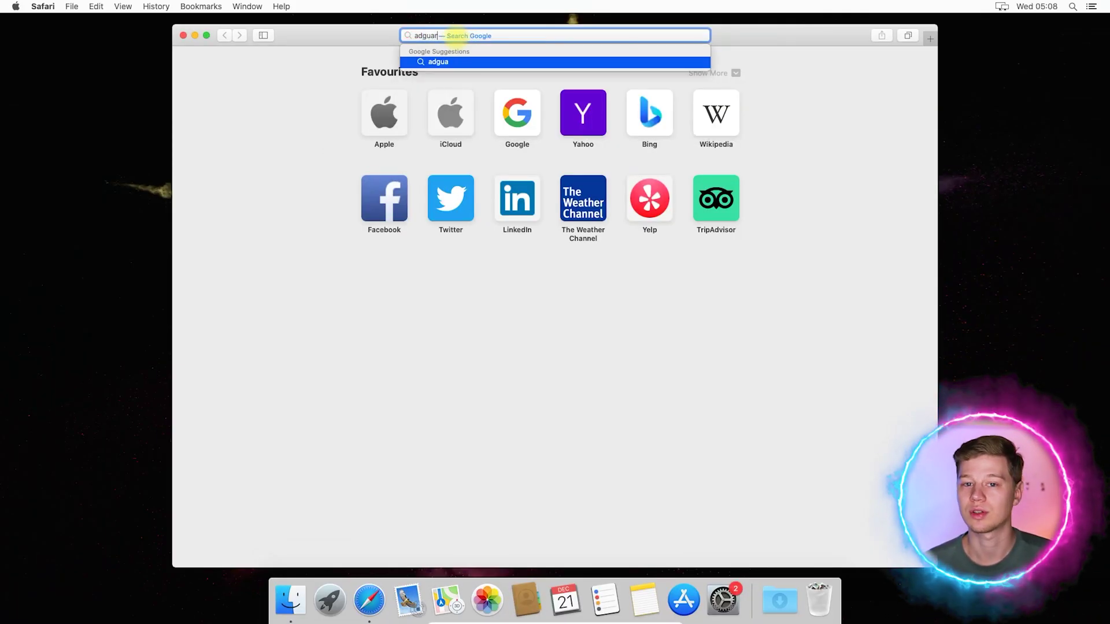
Download the AdGuard for Mac installer from adguard.com, allowing the site to download files.
text(.com)
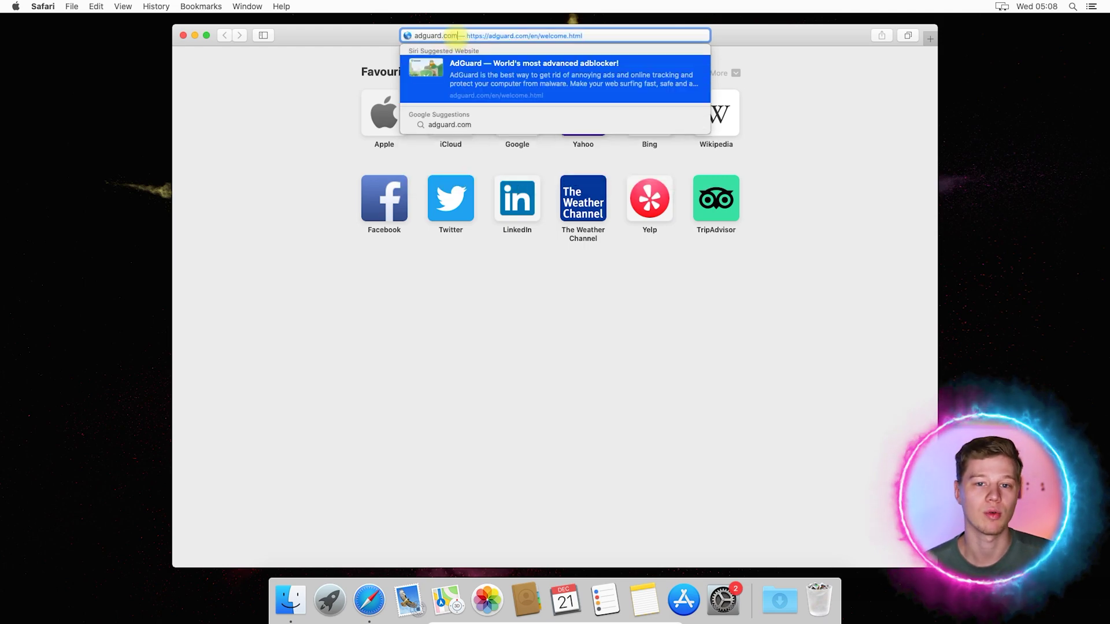
key(Return)
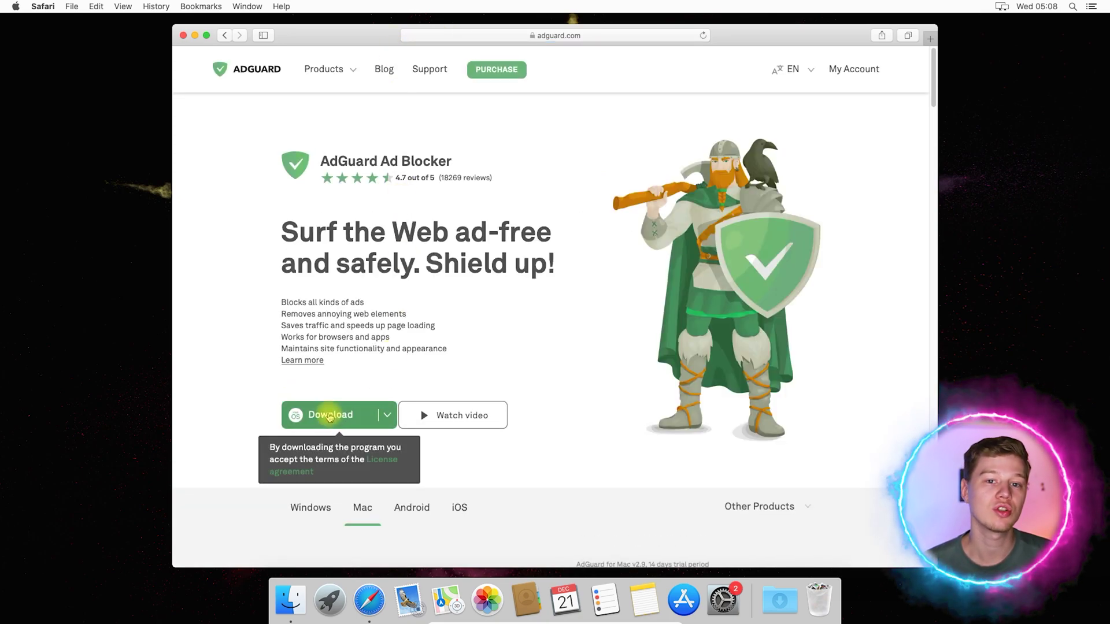
click(330, 416)
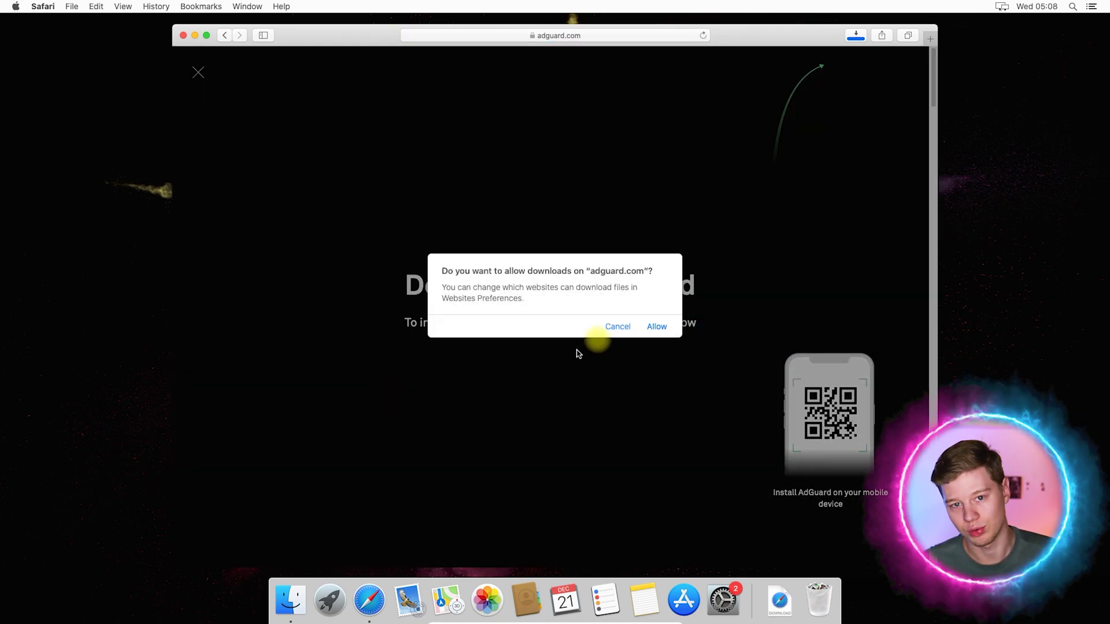
click(657, 327)
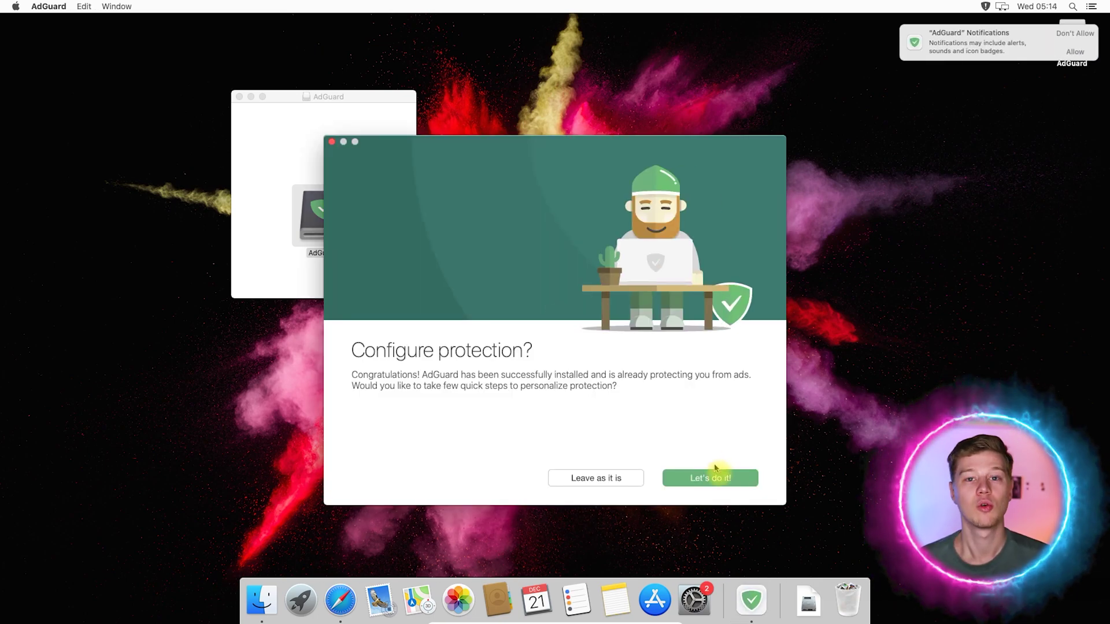
Proceed through AdGuard's setup keeping comfortable privacy, and turn off filtering of EV-certificate websites.
click(721, 478)
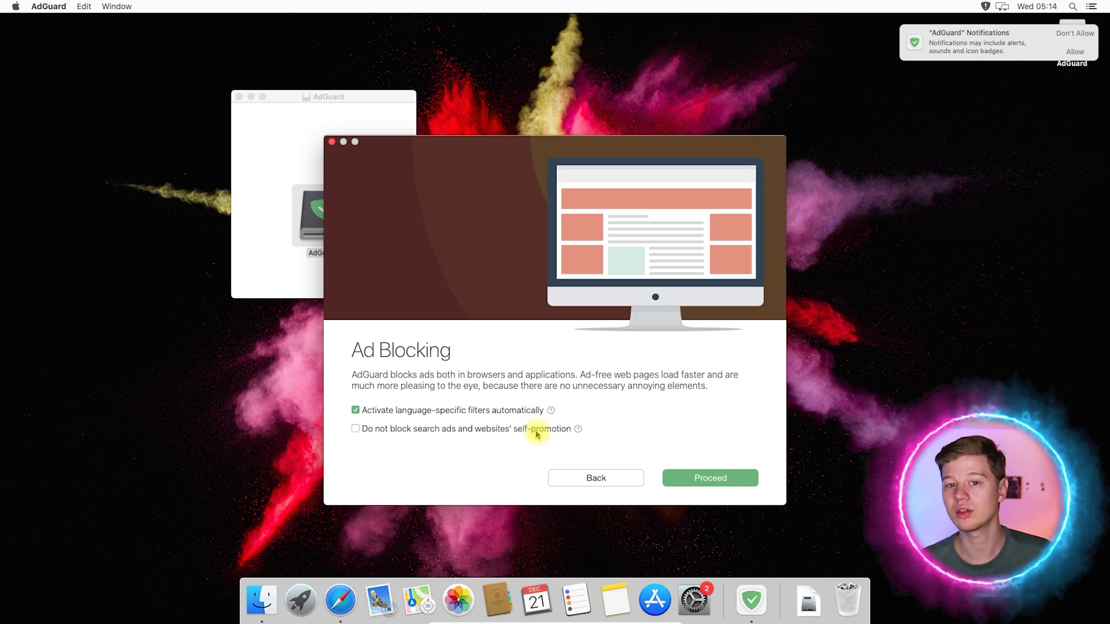
click(719, 478)
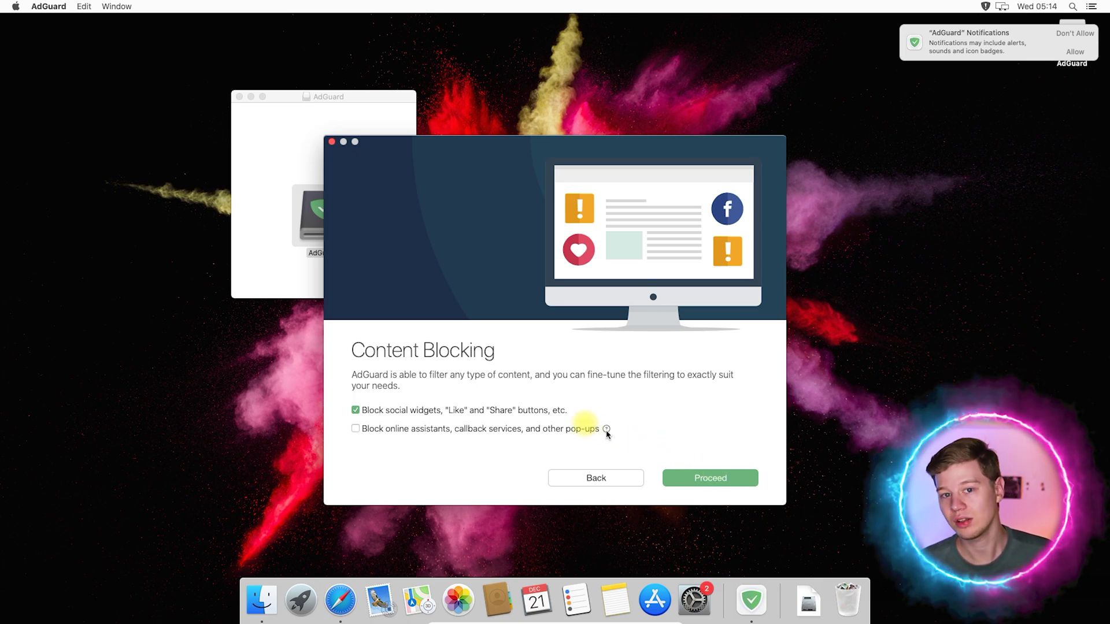
click(706, 479)
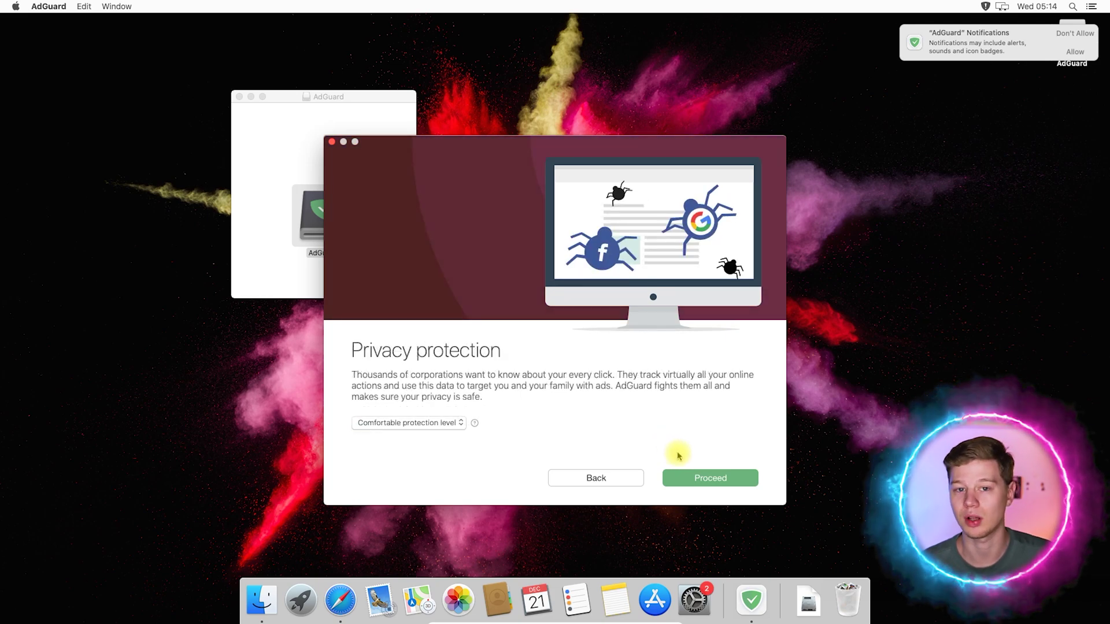
click(696, 477)
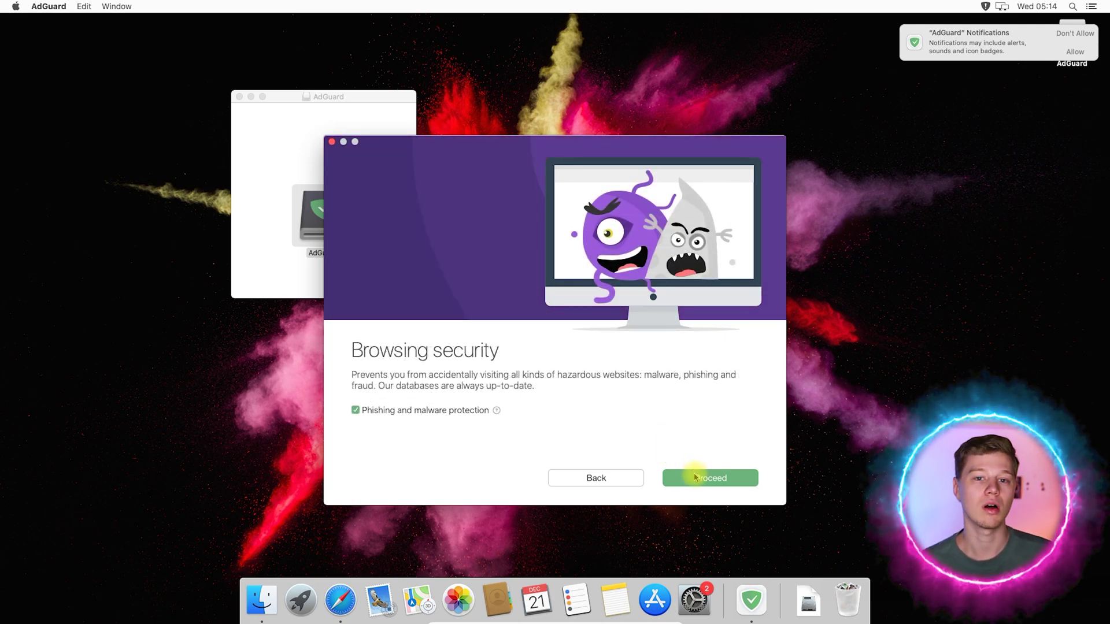
click(696, 477)
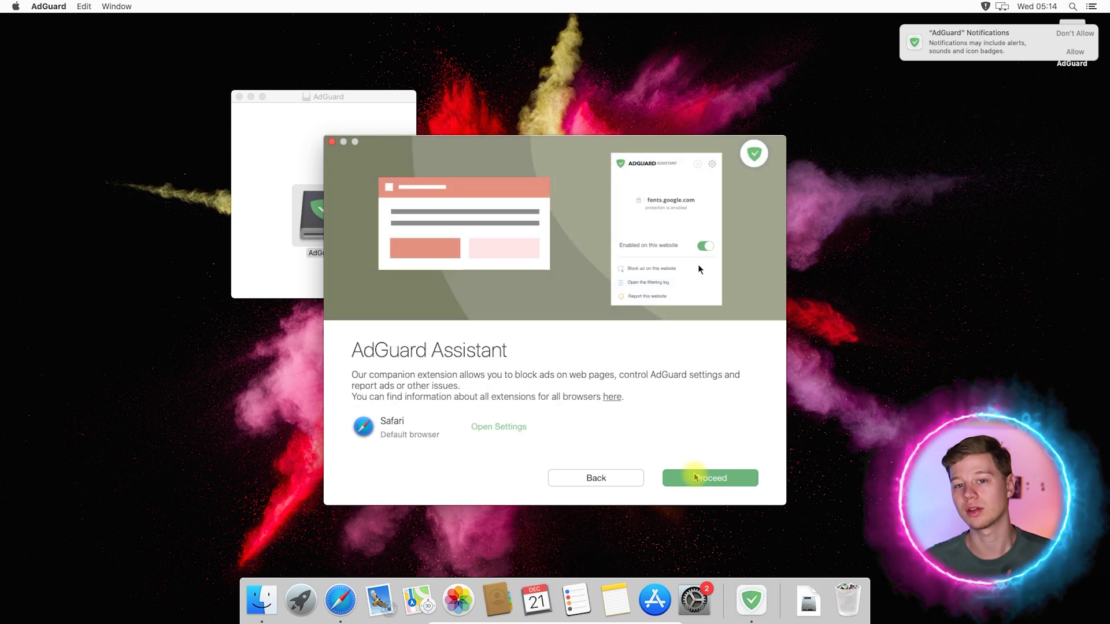
click(696, 478)
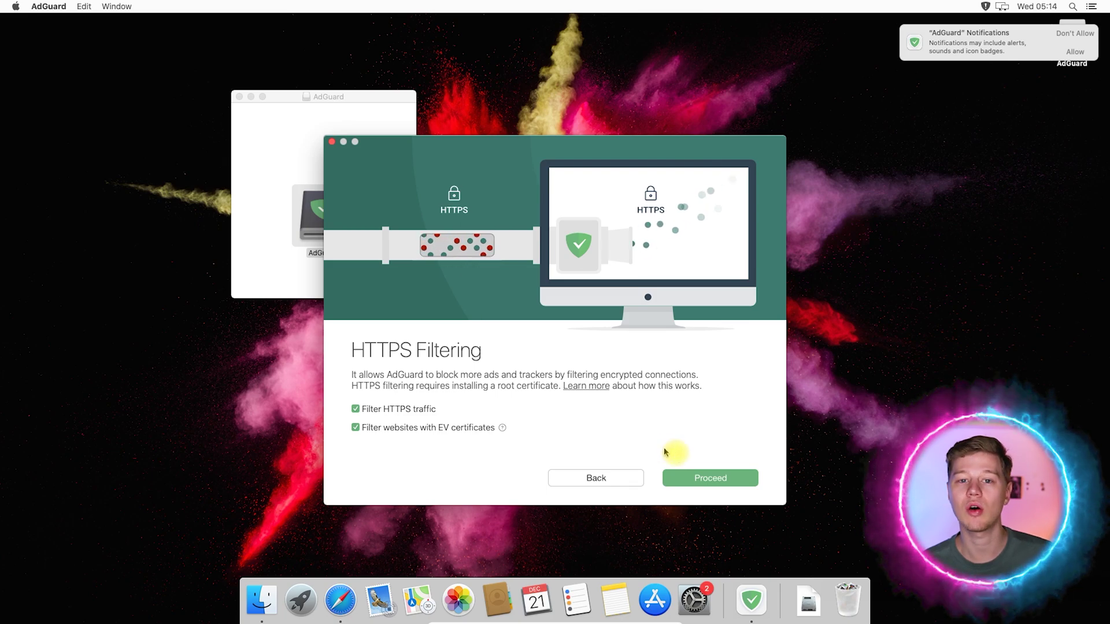
click(456, 431)
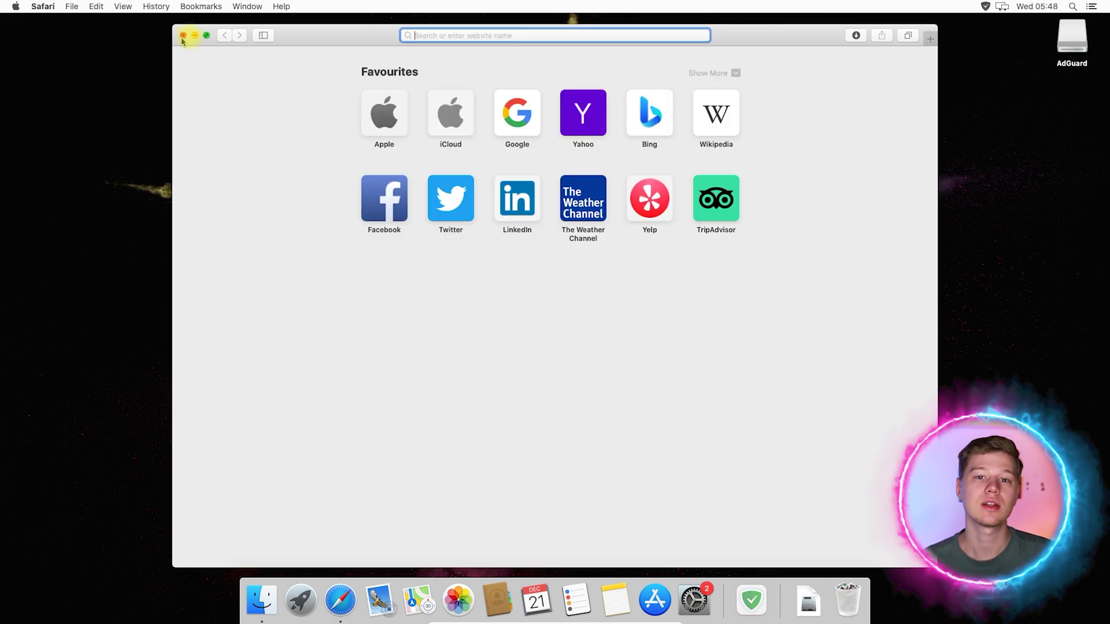
Maximise the Safari window, load theybf.com, and open a second blank tab beside it.
click(207, 36)
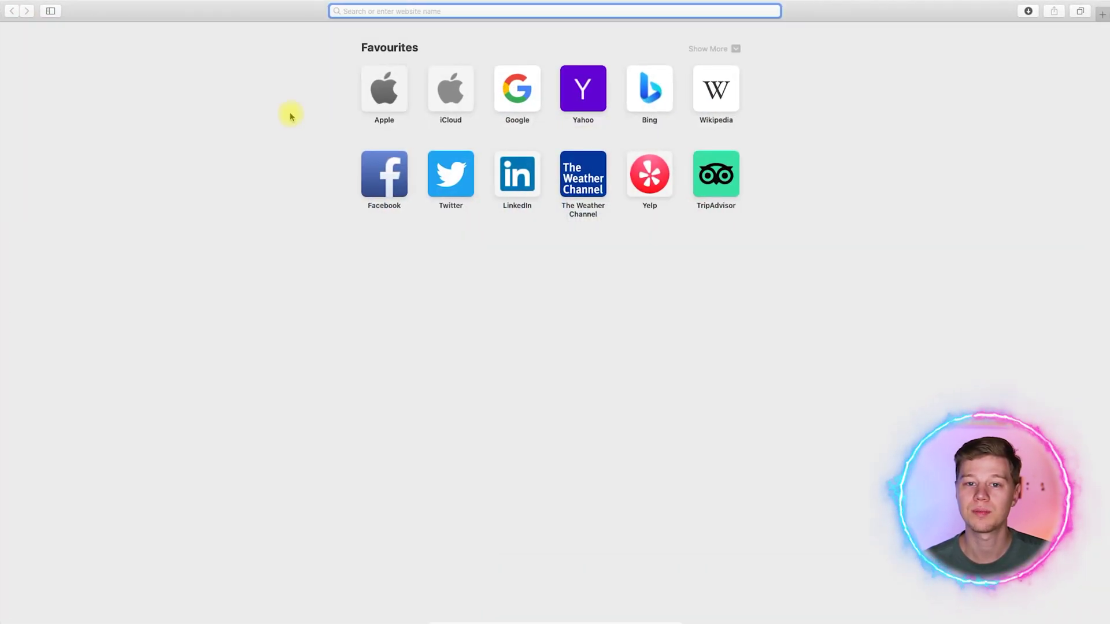
text(th)
key(Return)
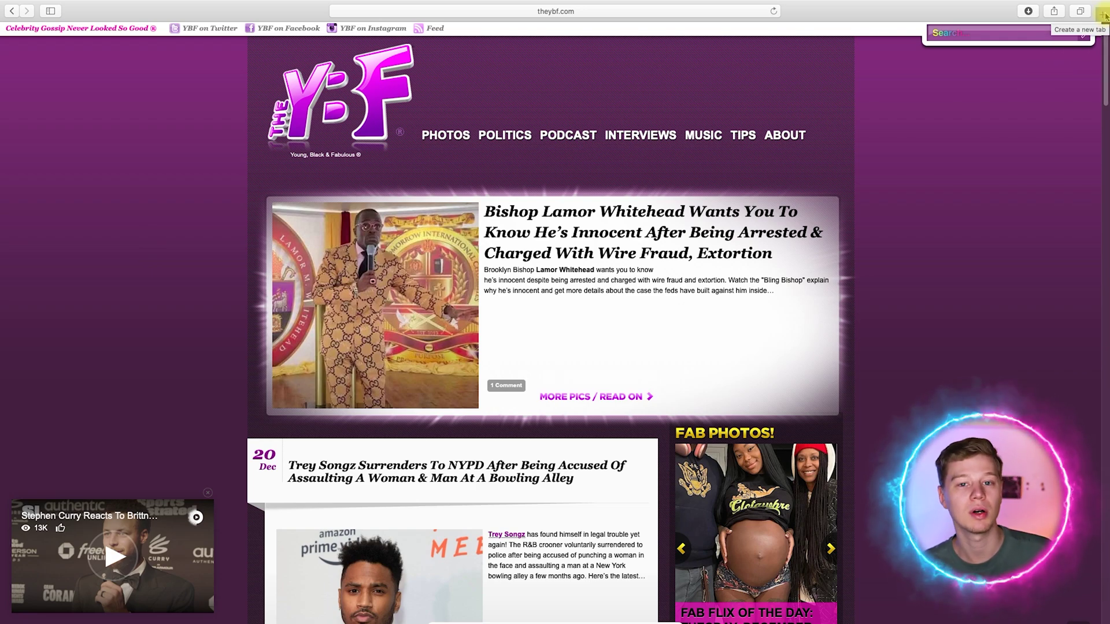
click(1105, 16)
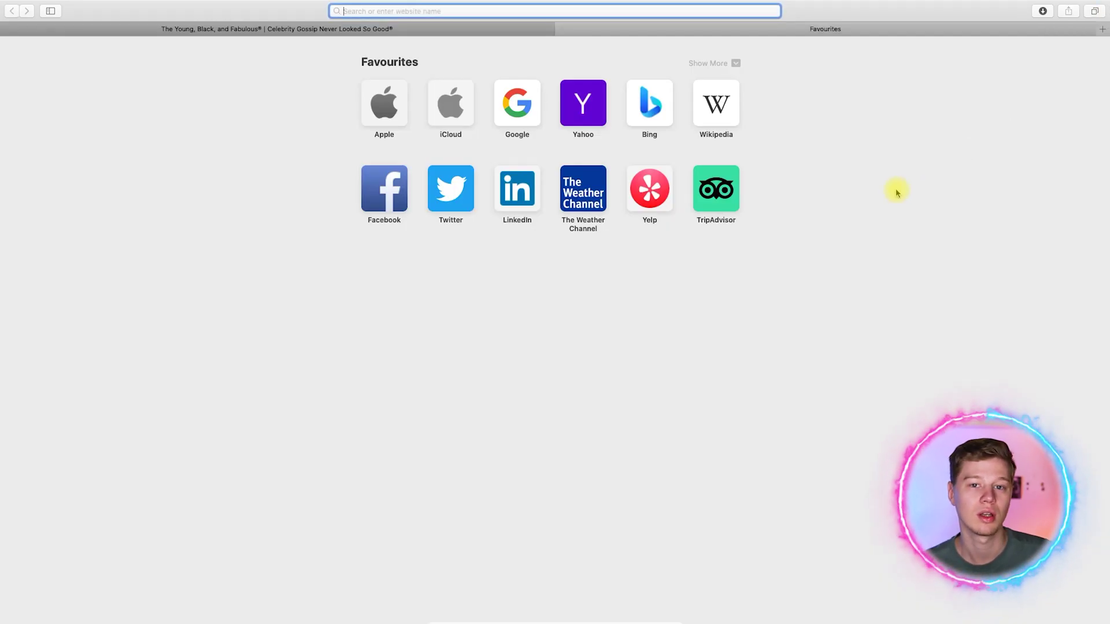
Load adblock-tester.com and mark the Flash banner slot as Empty block, raising AdGuard's score to 80/100.
text(ad)
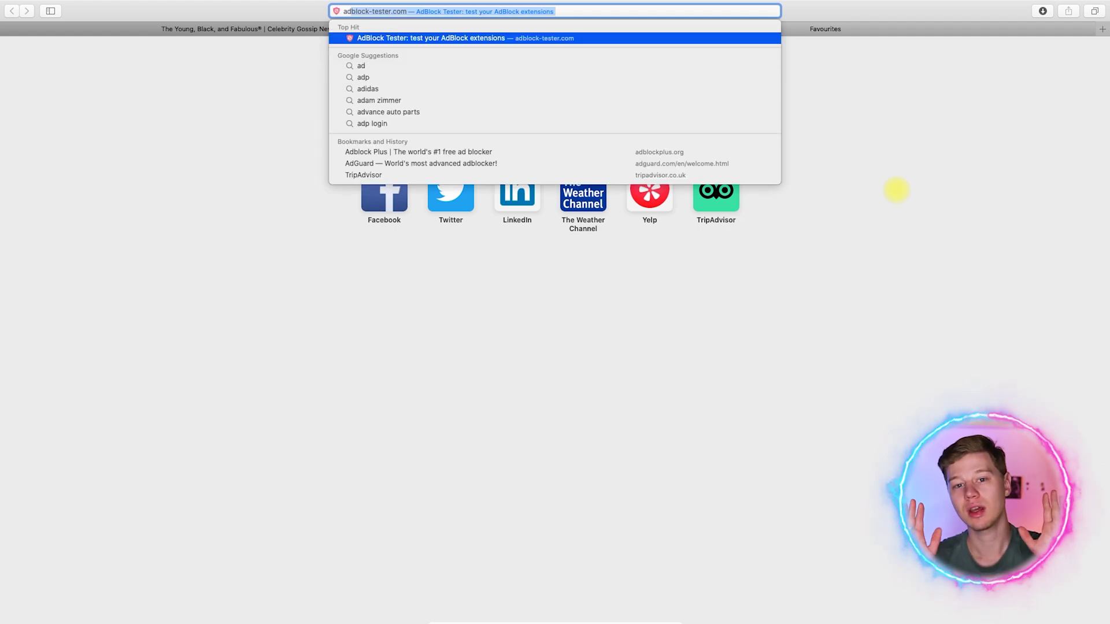
key(Return)
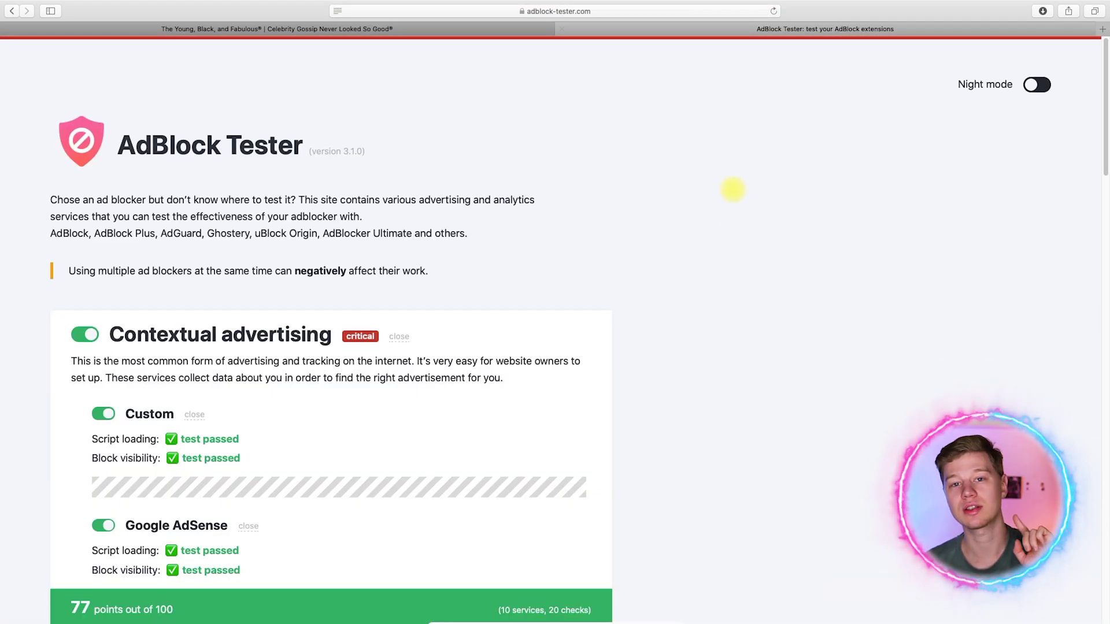
scroll(732, 216, down, 10)
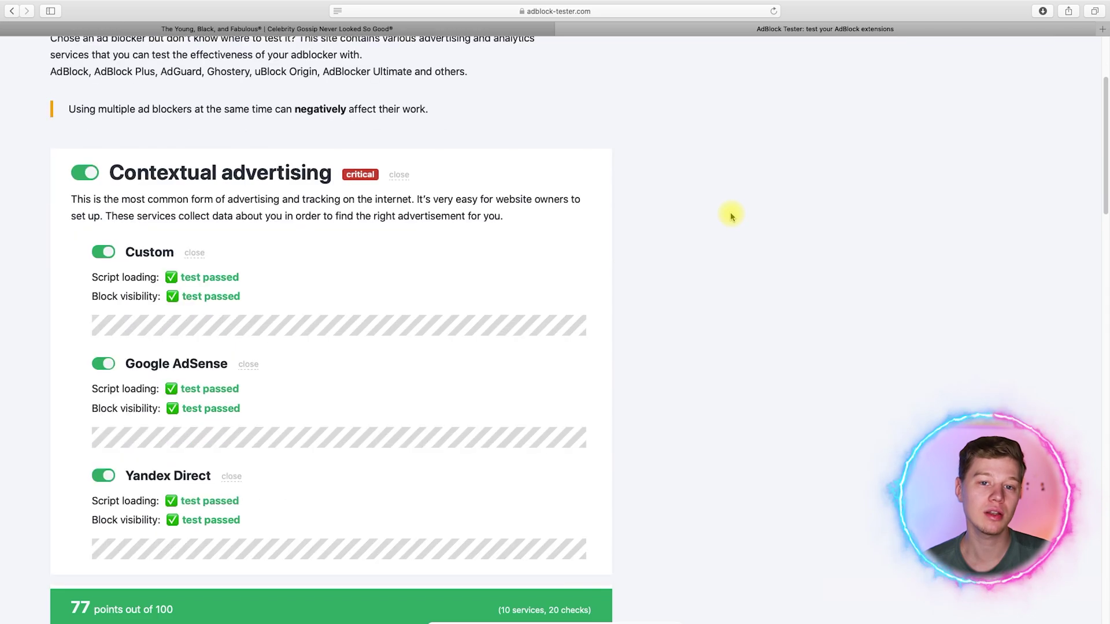
scroll(731, 215, down, 6)
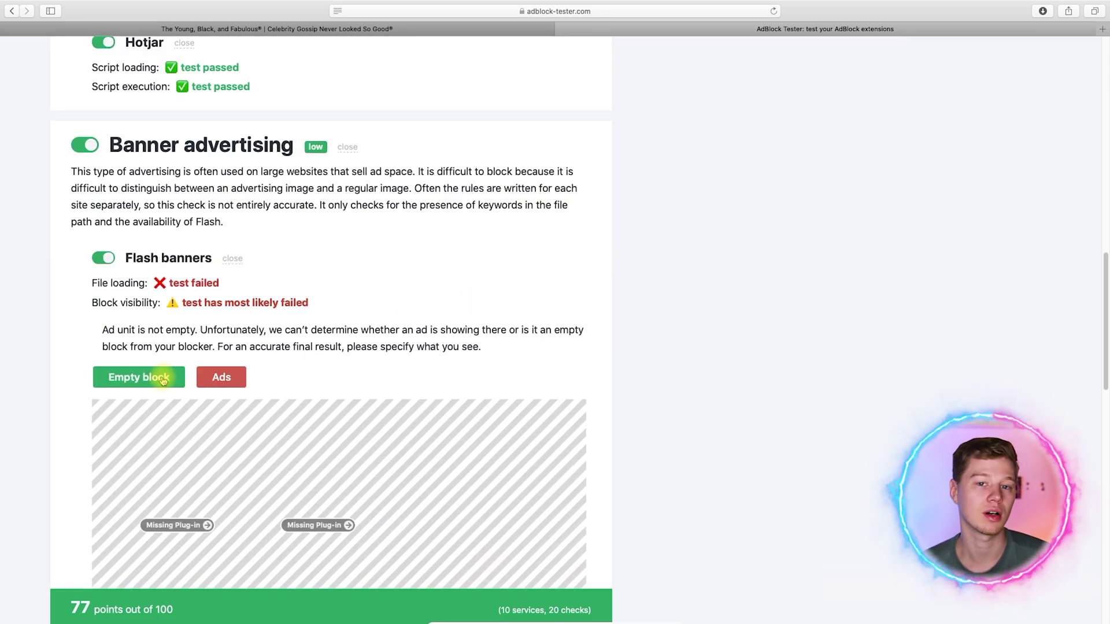
click(163, 378)
scroll(714, 311, down, 10)
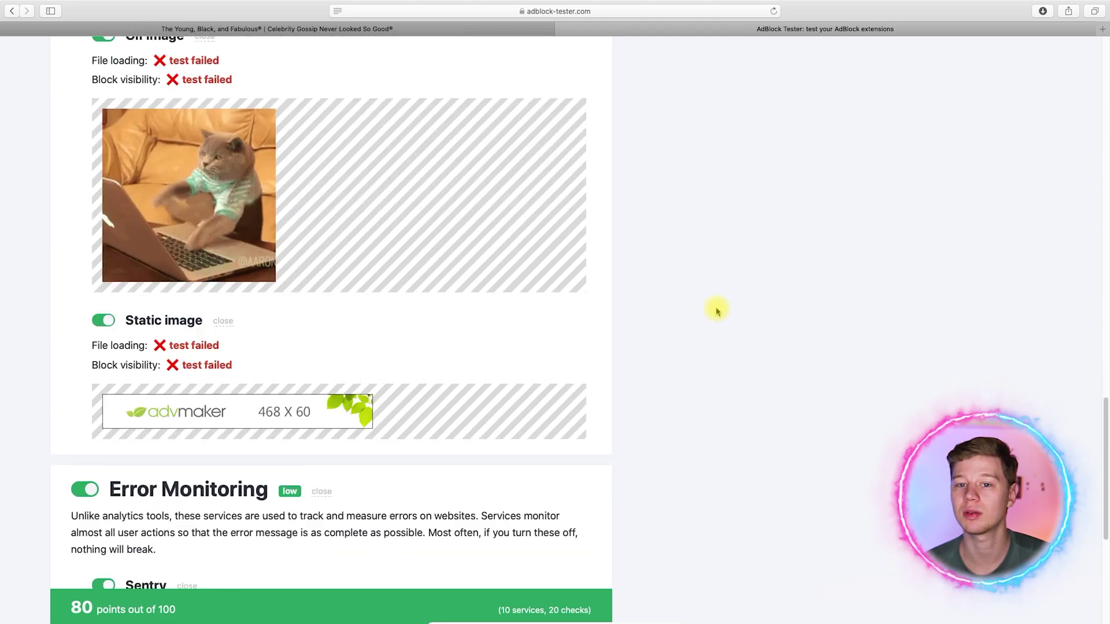